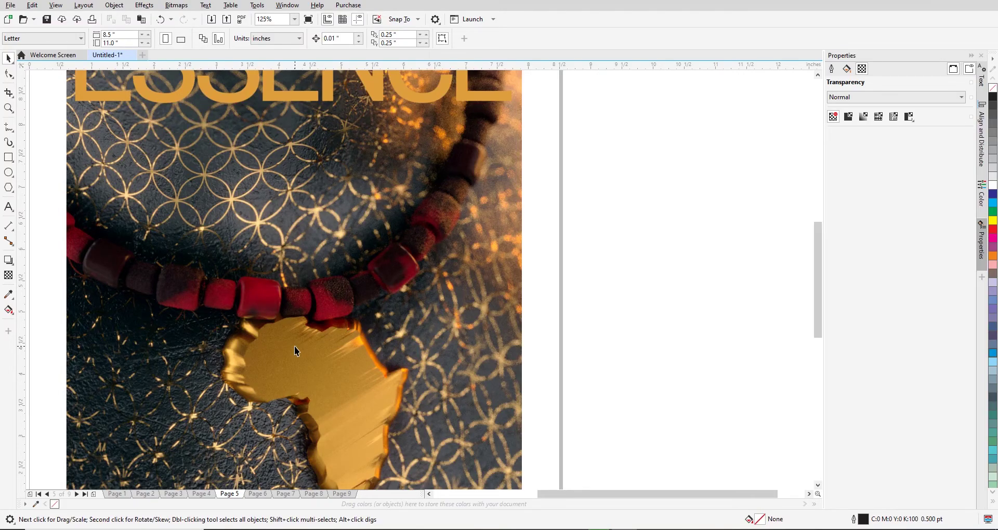
Step: Browse the CorelDRAW artwork pages 5 through 8, including the Page 8 skull portrait
left_click(271, 496)
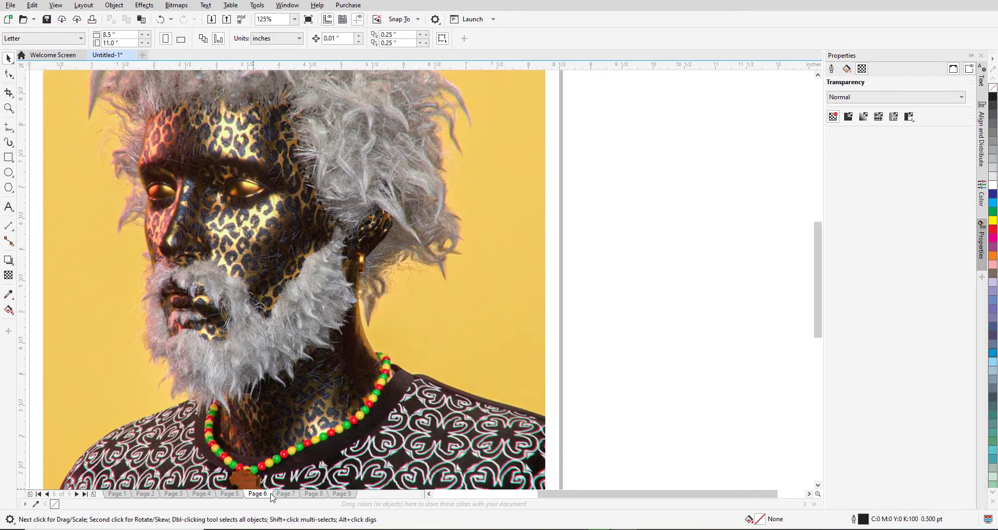
left_click(285, 495)
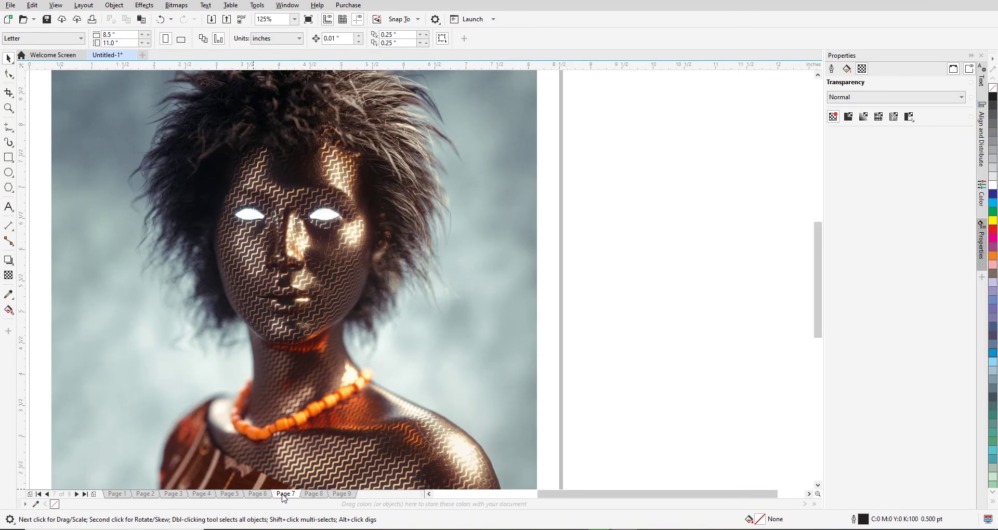
left_click(314, 495)
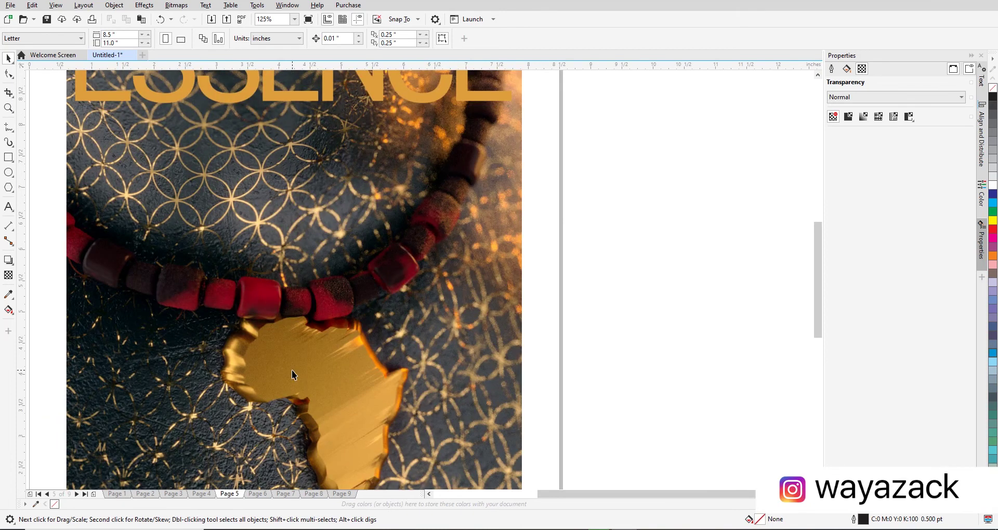
left_click(258, 494)
left_click(285, 494)
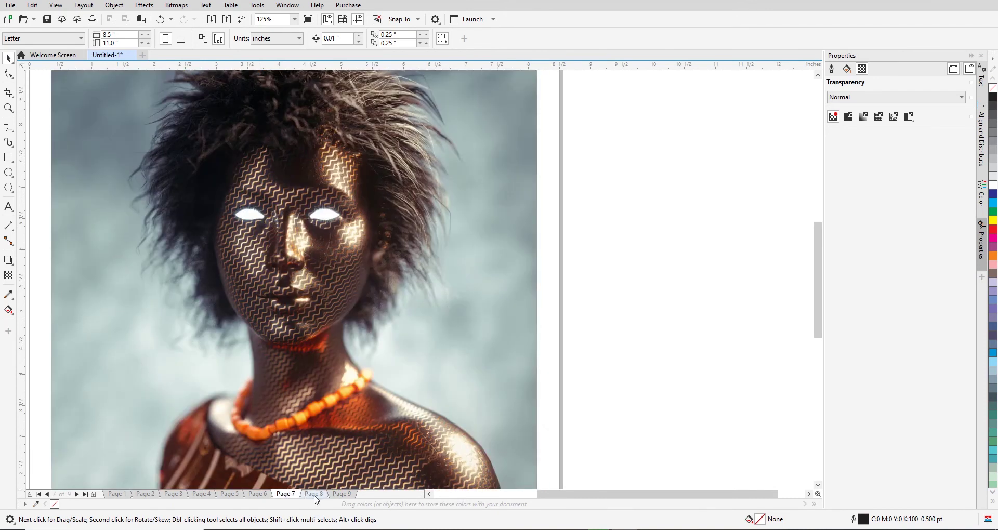
left_click(315, 495)
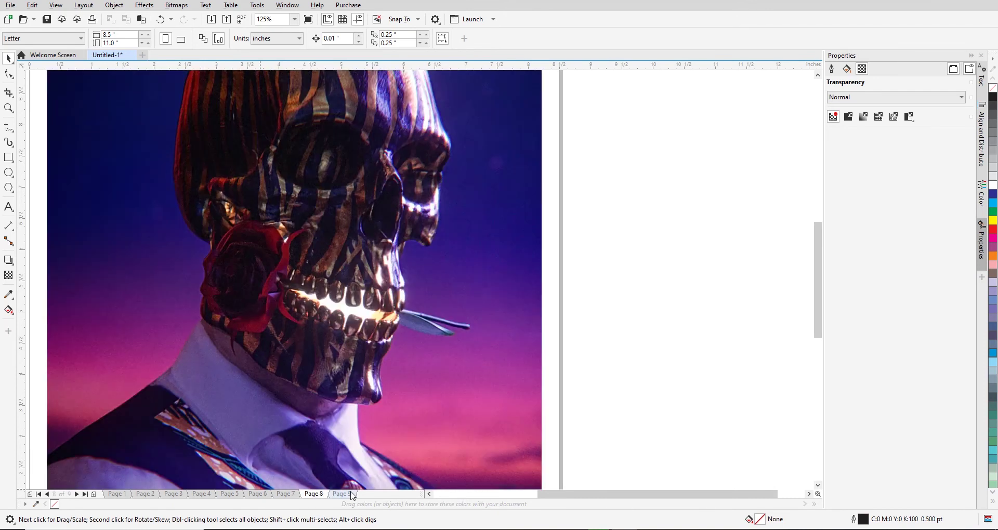
left_click(229, 495)
key("Page_Down")
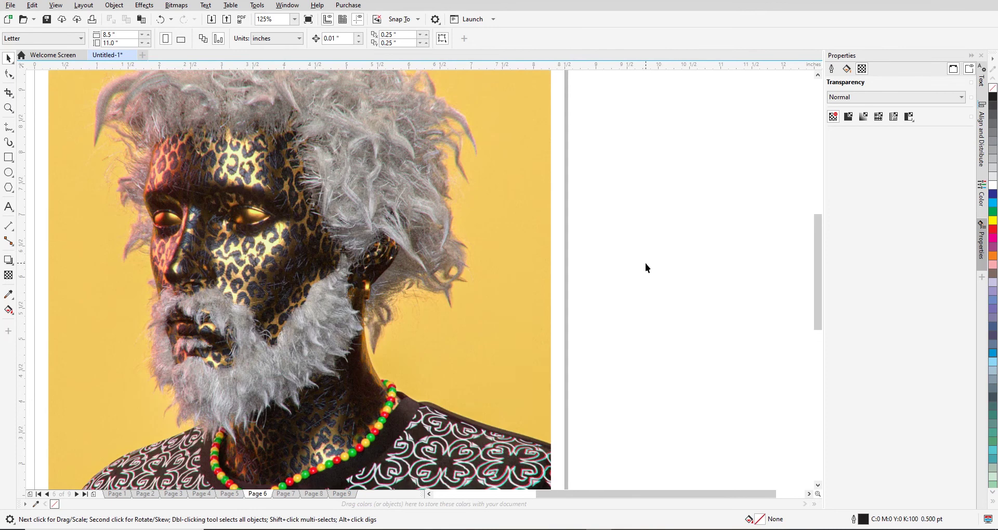
left_click(292, 496)
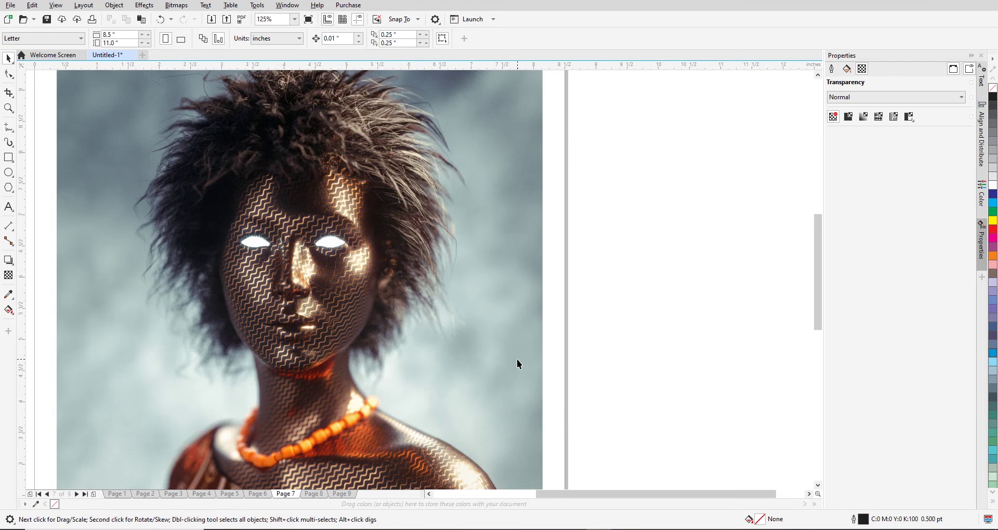
key("Page_Down")
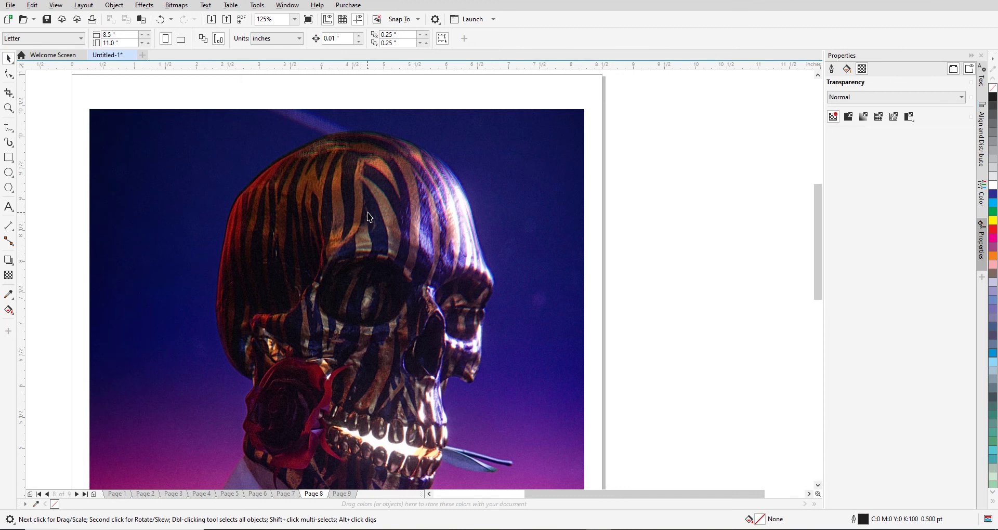
scroll(369, 218, "down", 3)
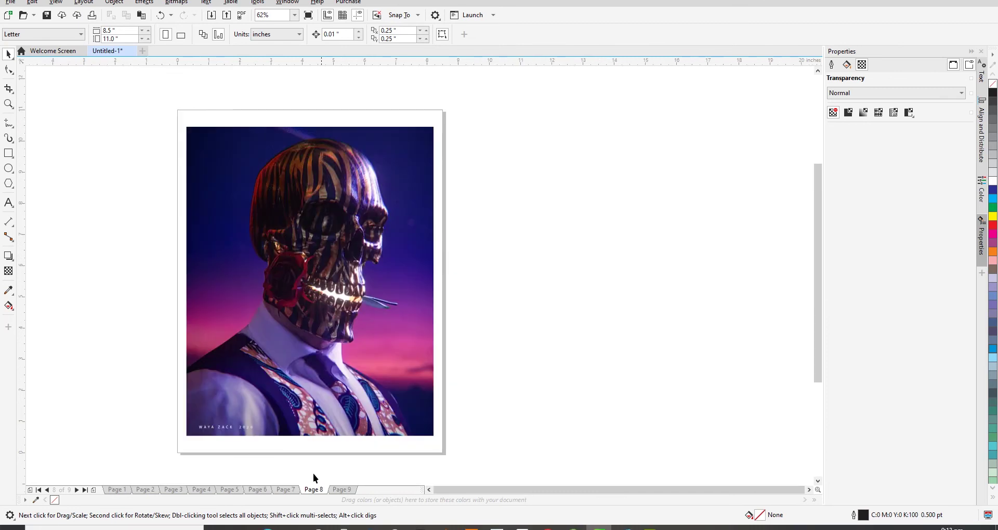
left_click(285, 489)
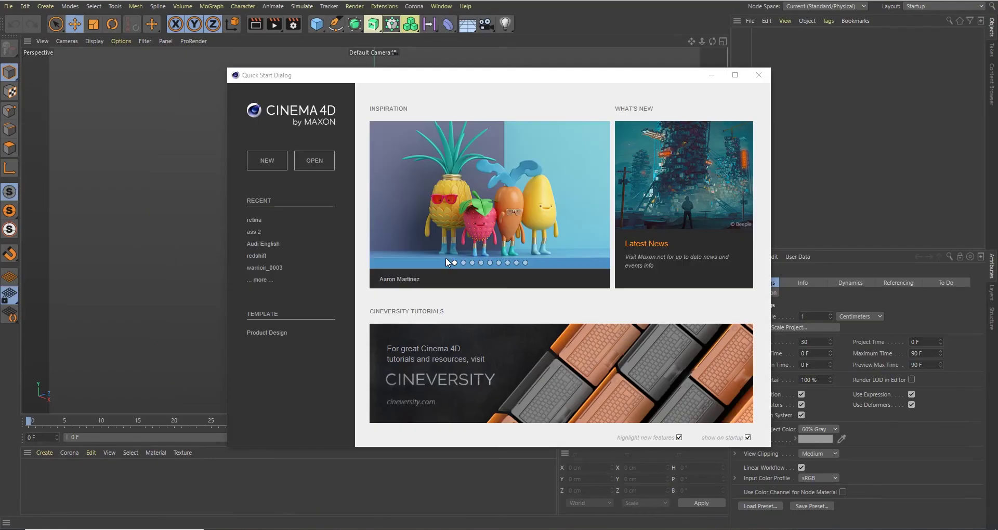
Step: Open the recent legs scene and set the renderer to Corona in Render Settings
left_click(256, 221)
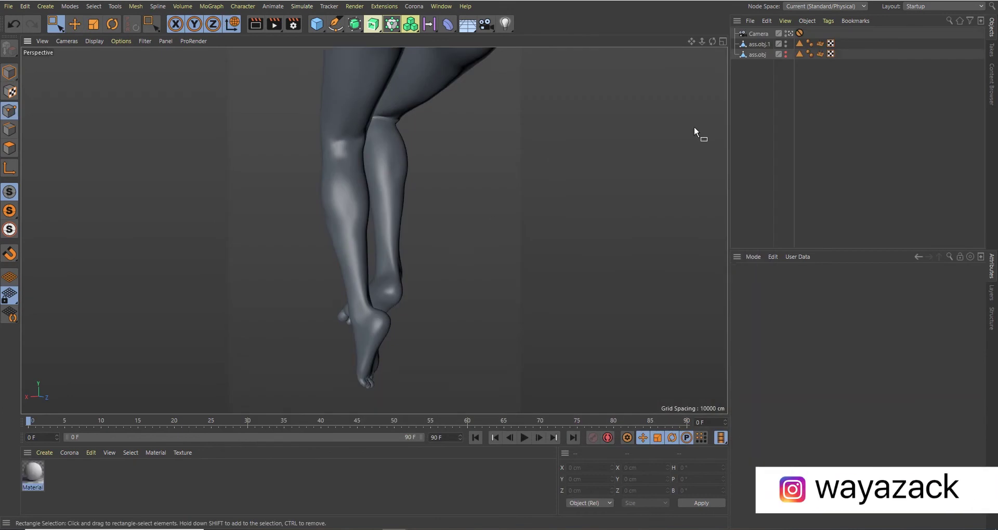
left_click(294, 24)
left_click(359, 43)
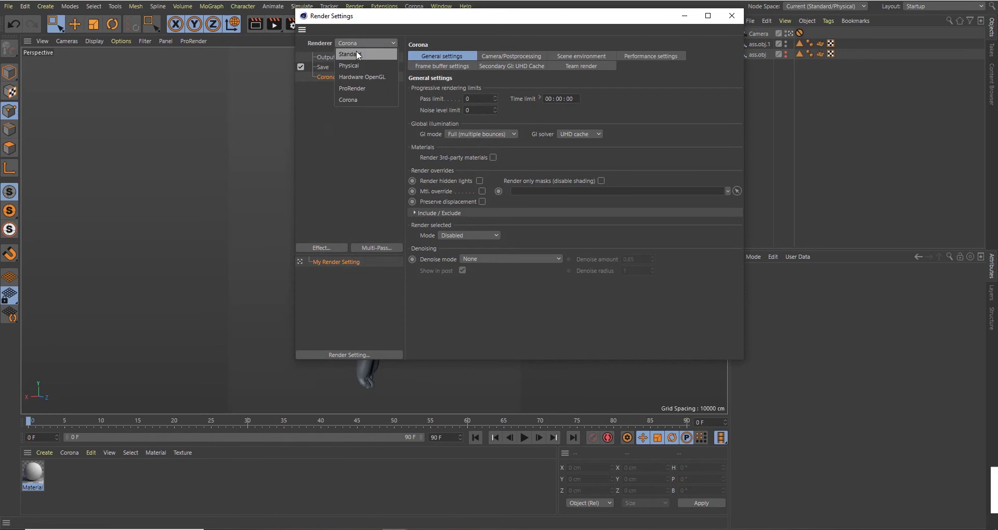
left_click(356, 54)
left_click(363, 44)
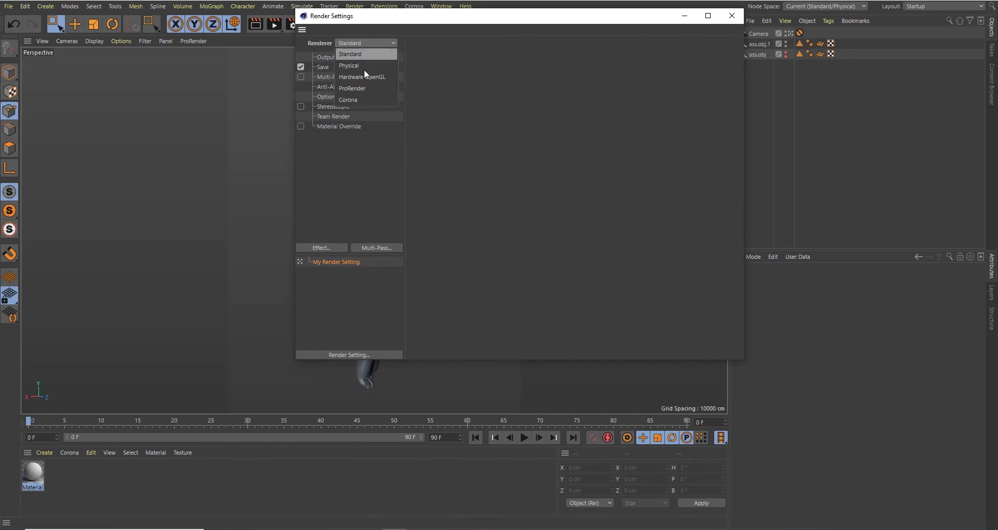
left_click(363, 100)
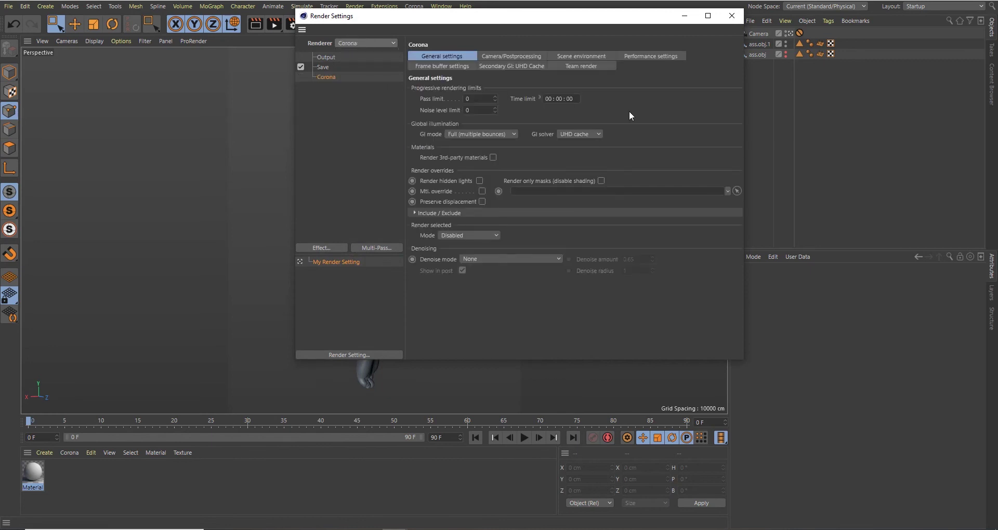
left_click(686, 21)
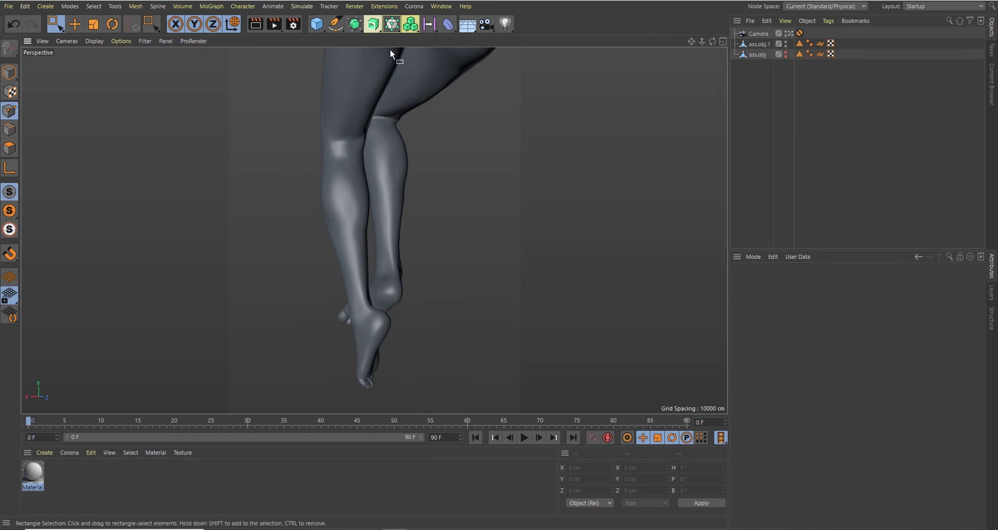
Step: Add a Corona Sky from a floating Corona palette and set its type to Shader / HDRI
left_click(413, 6)
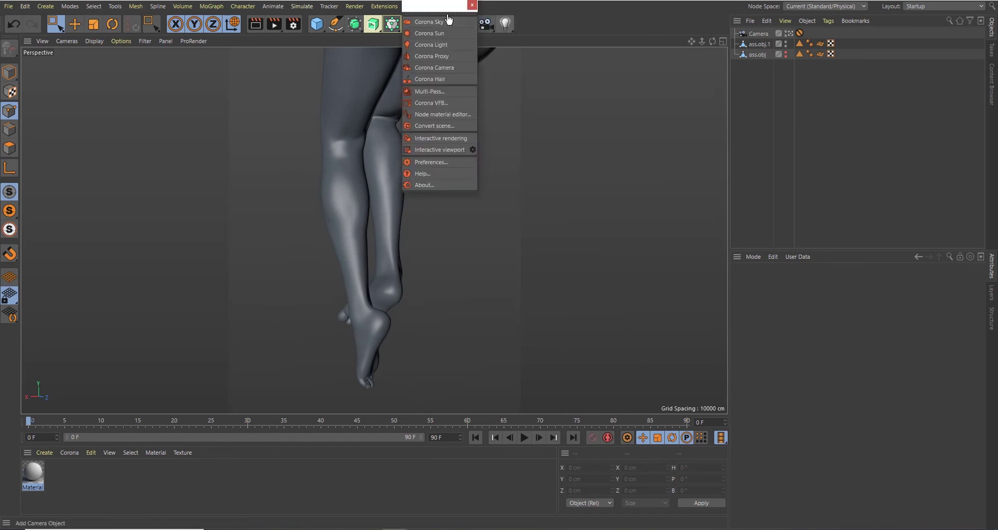
left_click_drag(431, 16, 669, 64)
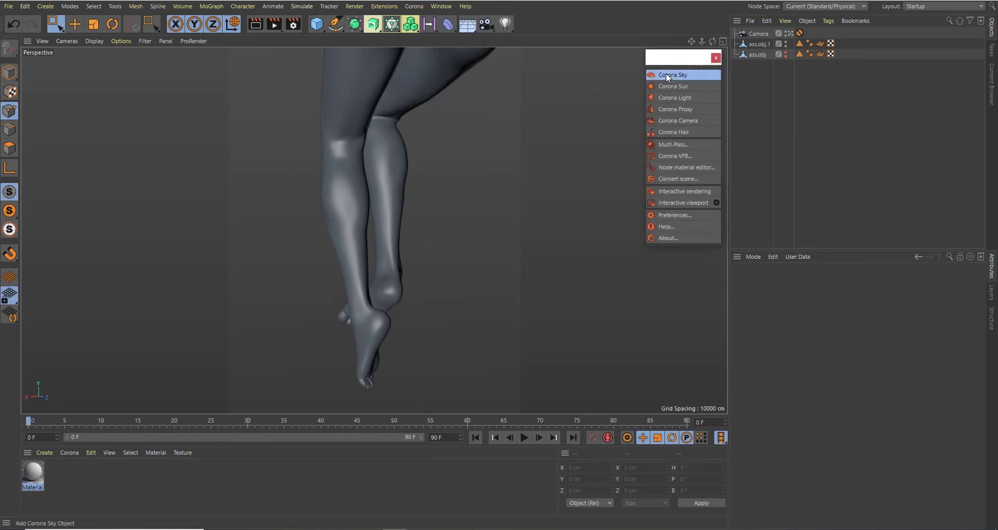
left_click(665, 74)
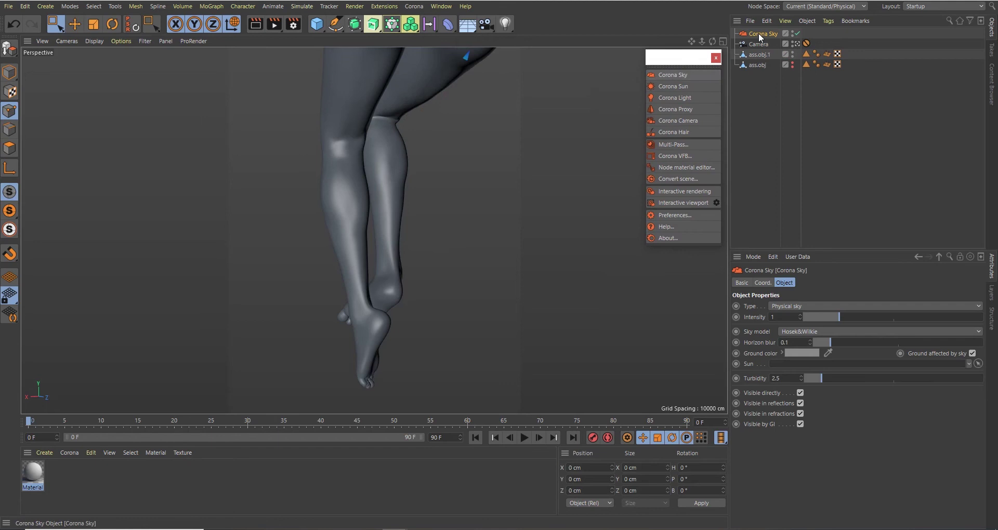
left_click(791, 304)
left_click(793, 341)
Step: Load the cayley_interior_1k HDRI into the sky, without copying it, at intensity 2.5
left_click(847, 331)
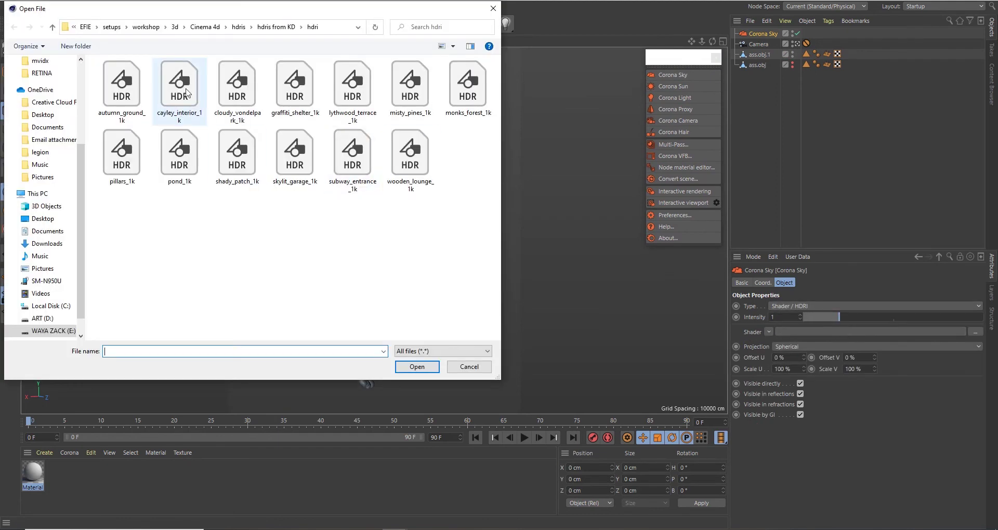
double_click(191, 87)
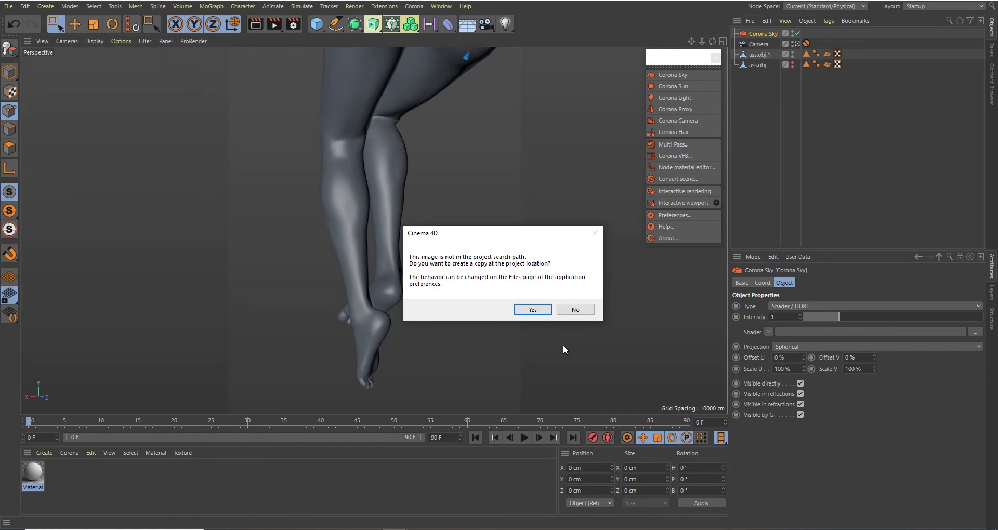
left_click(575, 310)
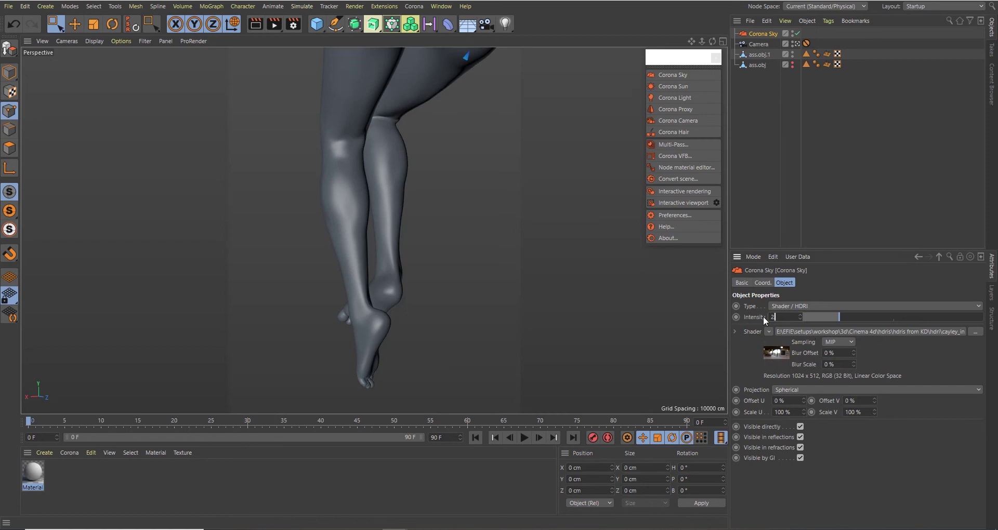
type(",5")
key("Return")
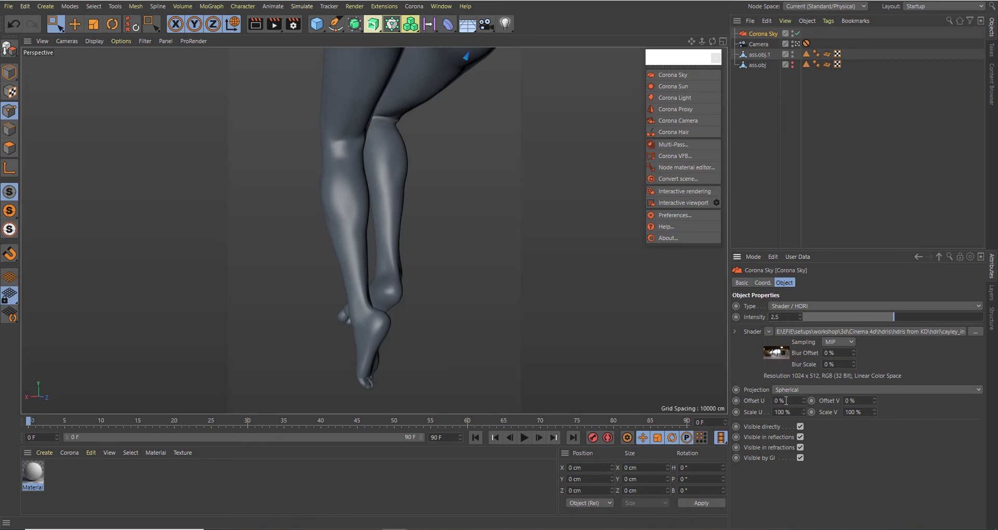
Step: Turn on interactive viewport rendering, hide the HDRI from direct view, and set intensity to 5
left_click(786, 401)
left_click(691, 204)
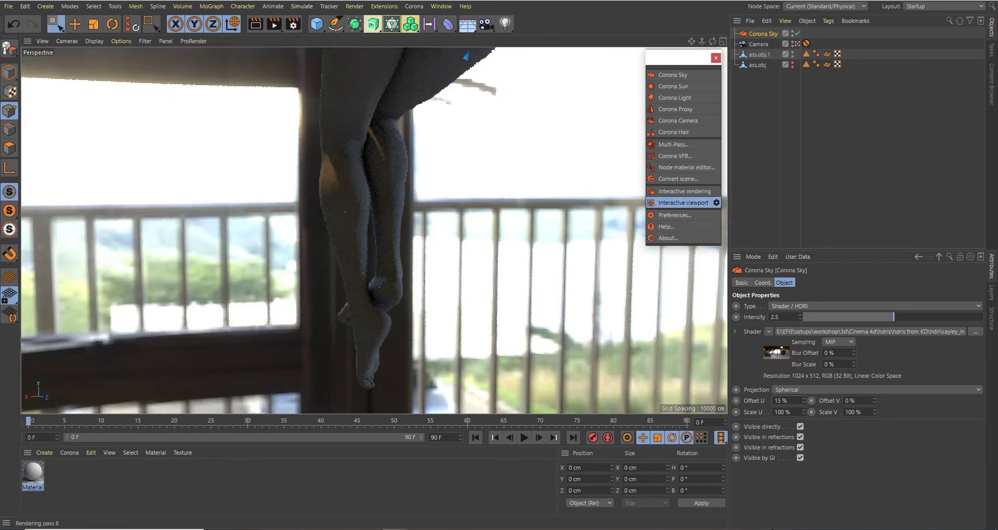
left_click(800, 426)
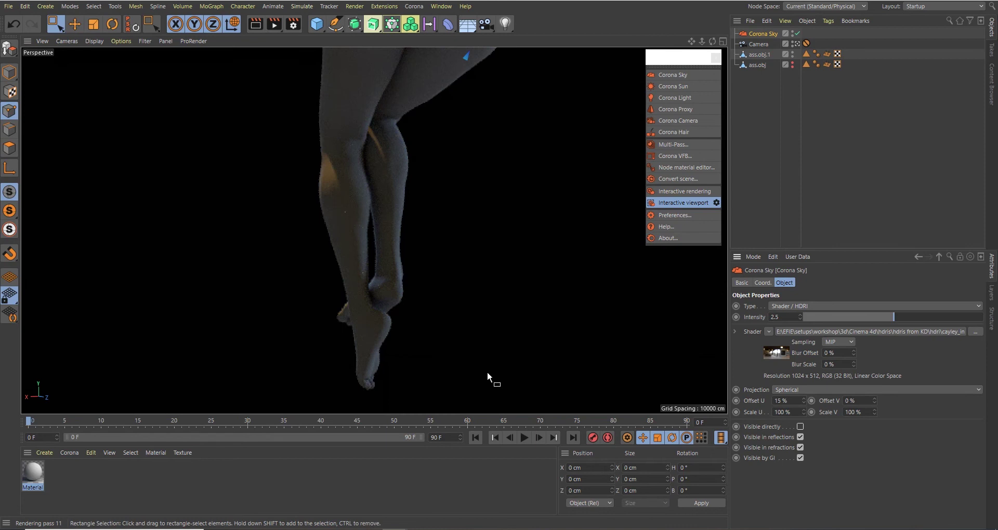
double_click(780, 317)
type("5")
key("Return")
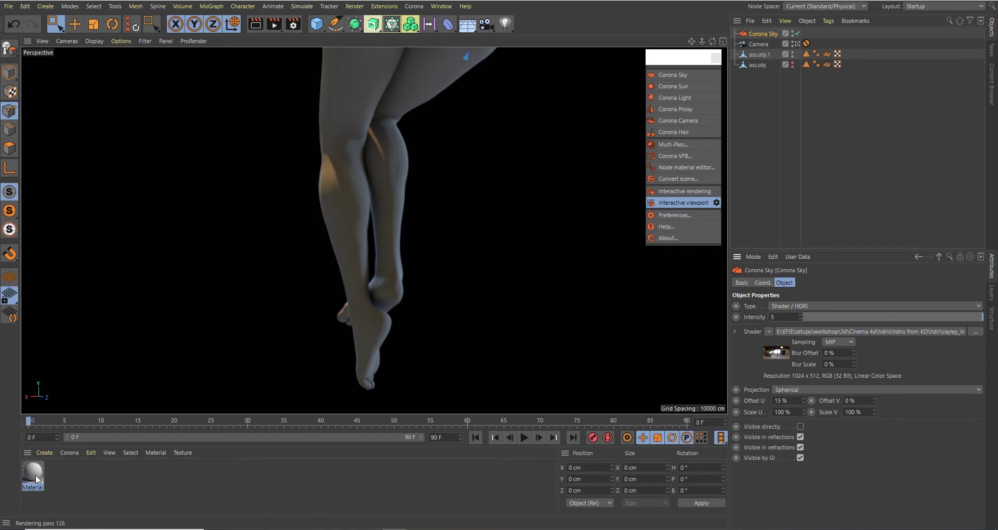
Step: Create a new Corona material named 'base'
left_click(69, 452)
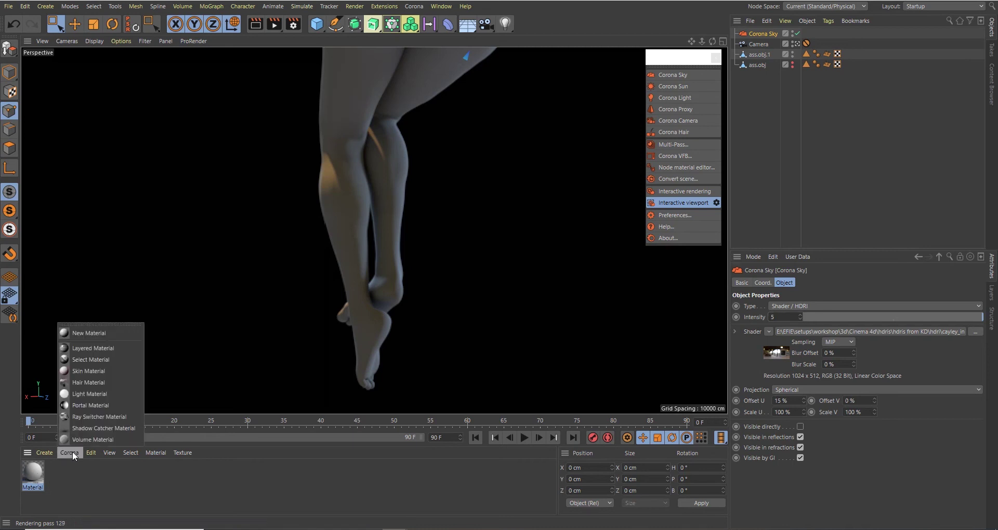
left_click(117, 332)
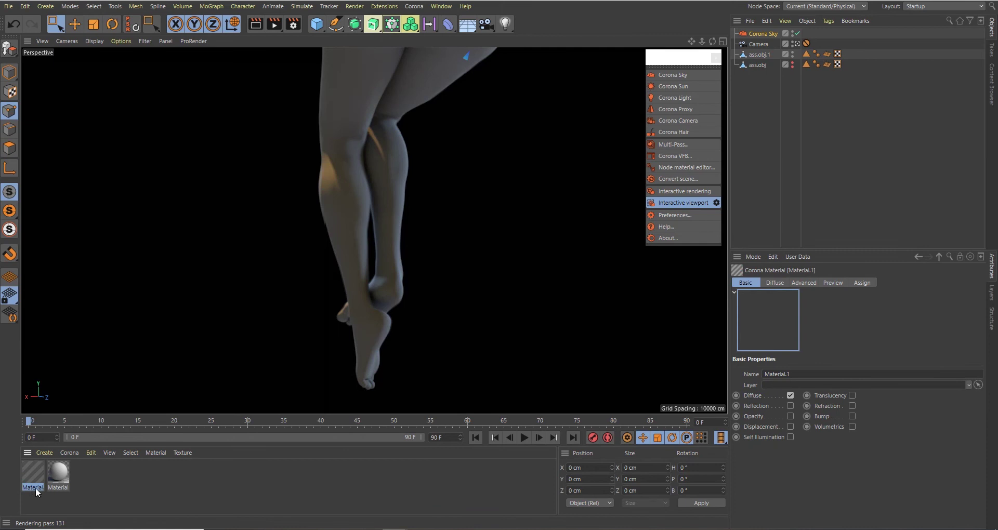
double_click(34, 487)
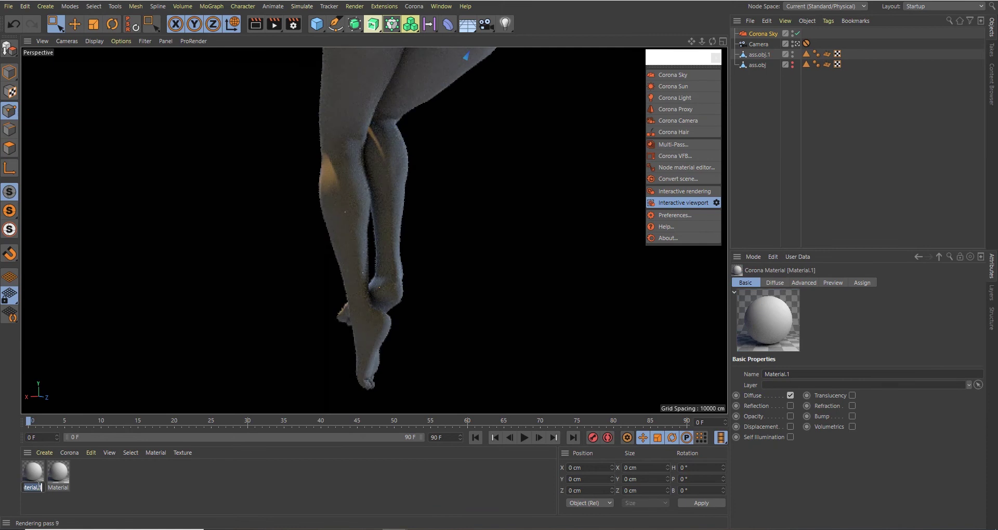
type("base")
key("Return")
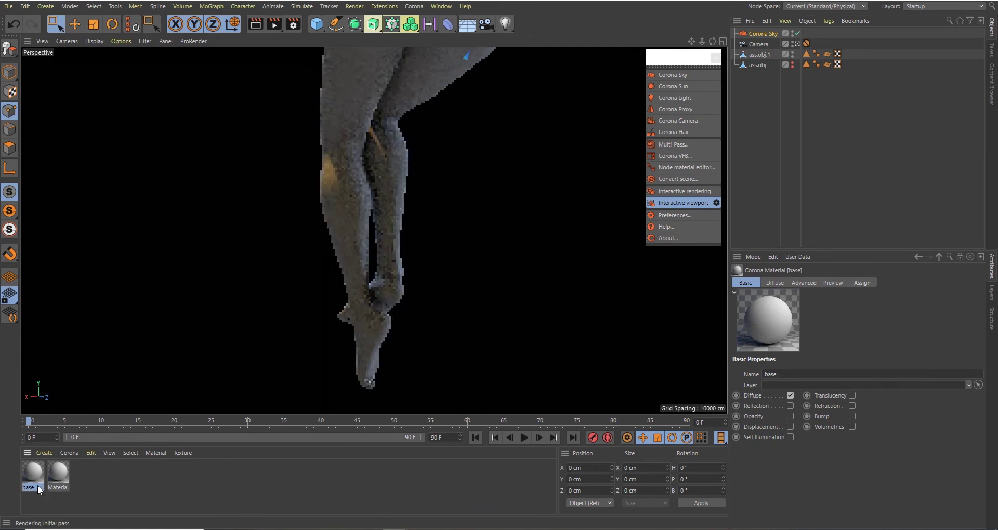
Step: Rename the original material to 'overlay'
double_click(53, 483)
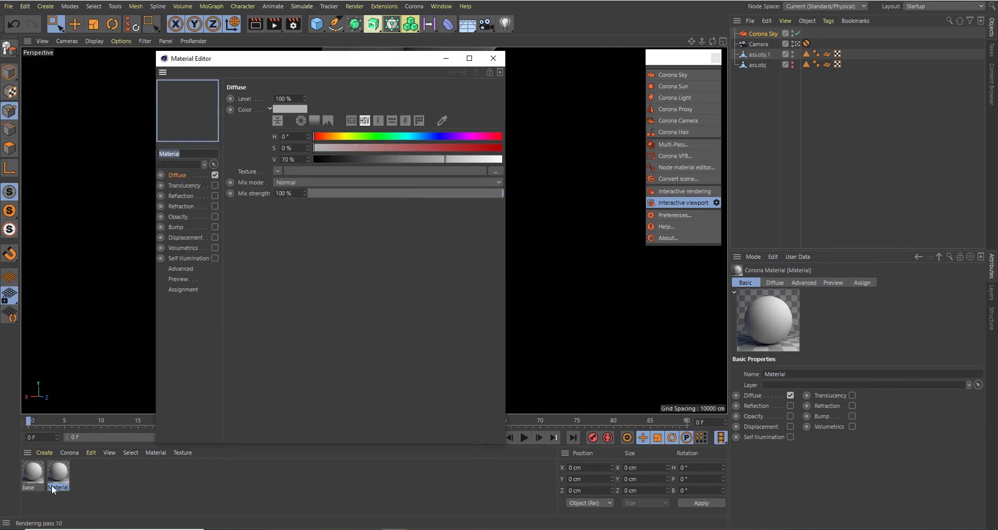
double_click(52, 486)
type("oc")
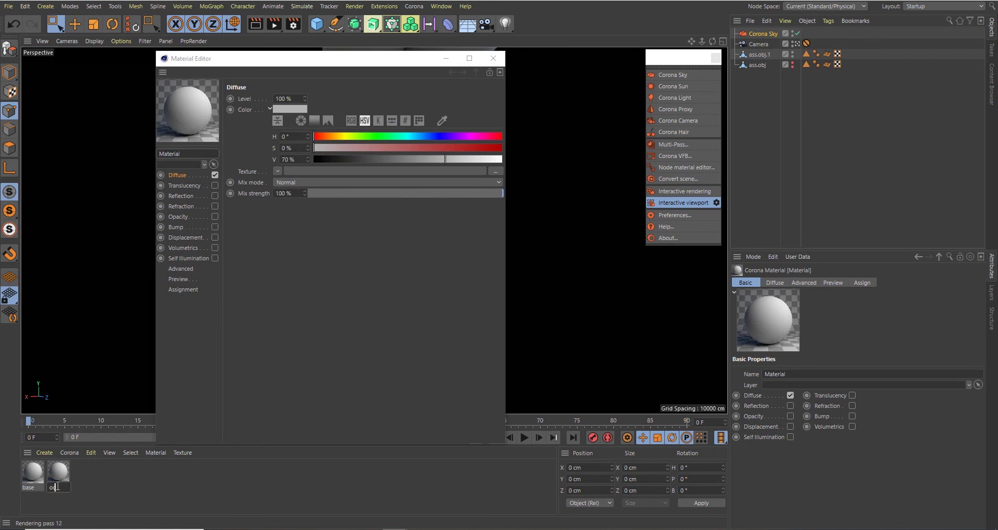
type("erlay")
key("Return")
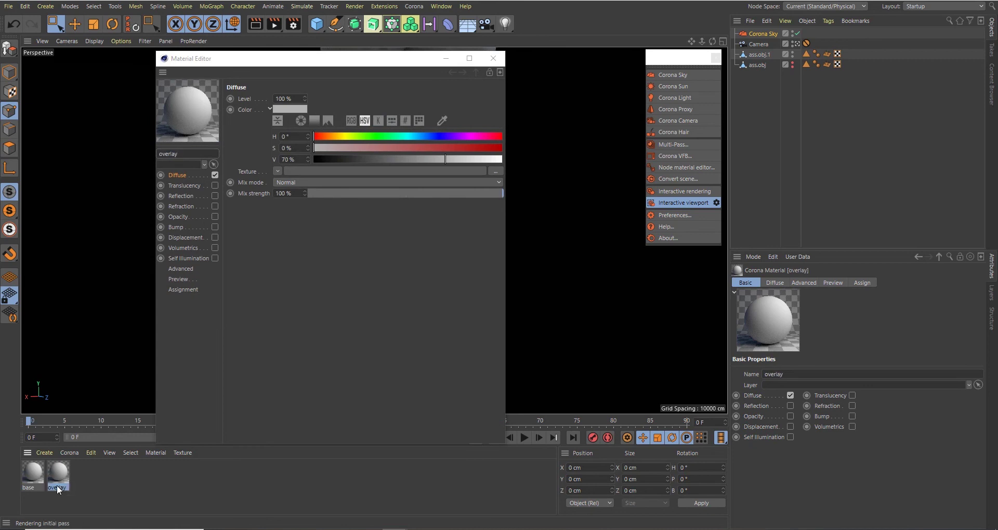
Step: Apply the overlay material to the legs, then open the base material in an editor moved aside
left_click(493, 59)
left_click_drag(42, 482, 348, 238)
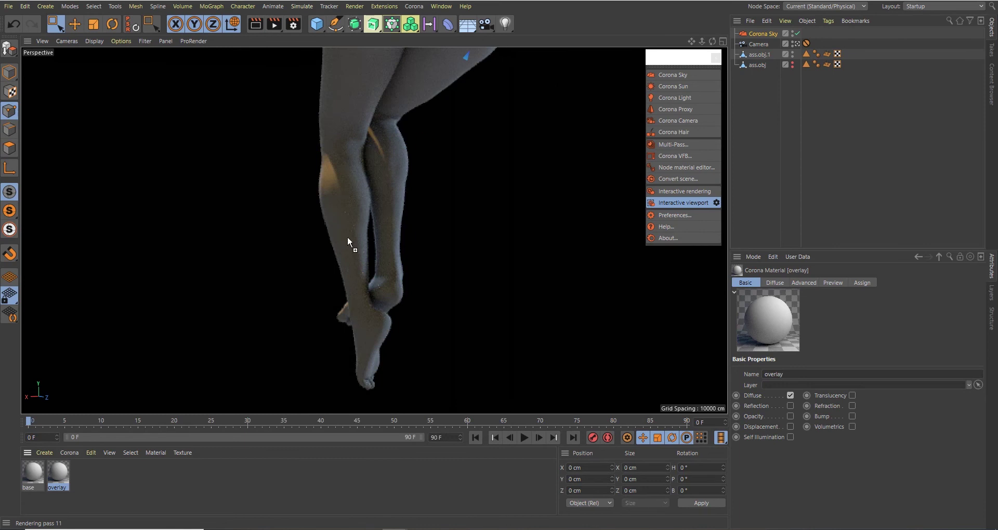
left_click_drag(351, 186, 350, 186)
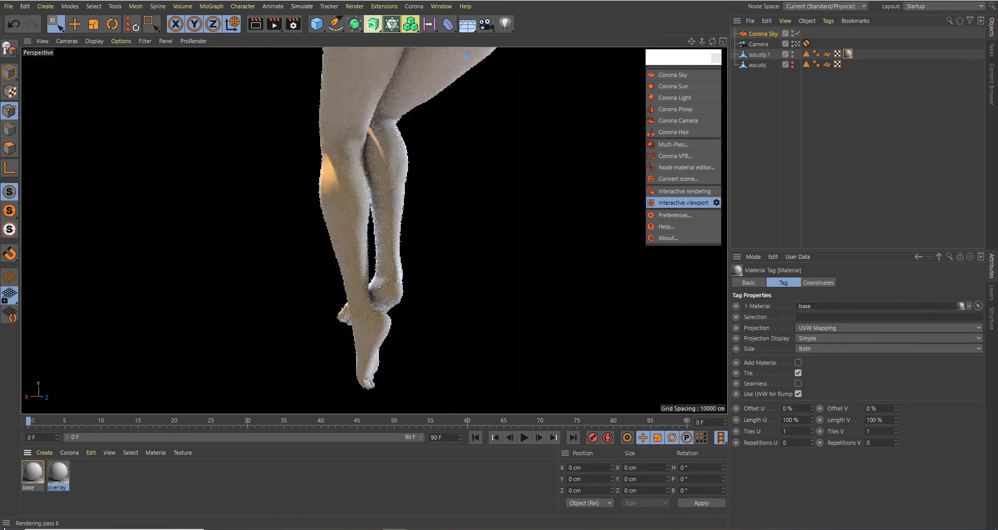
double_click(30, 482)
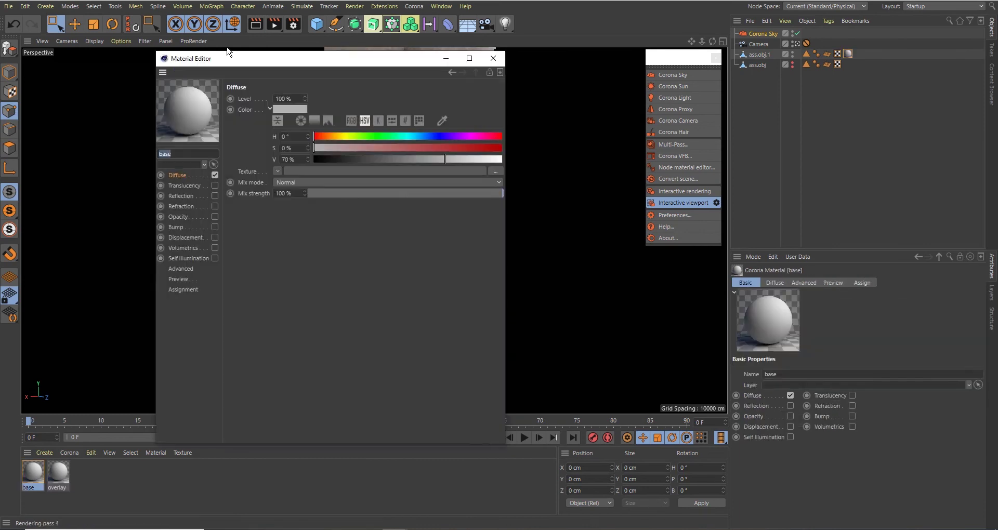
left_click_drag(231, 61, 635, 46)
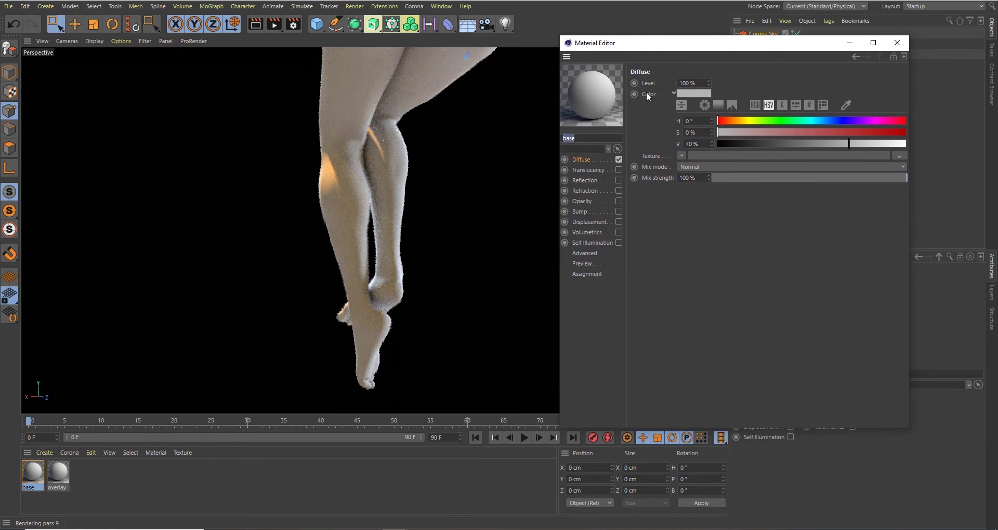
Step: Set the base material's diffuse colour brightness to 5 %
double_click(694, 121)
key("Tab")
key("Tab")
type("5")
key("Return")
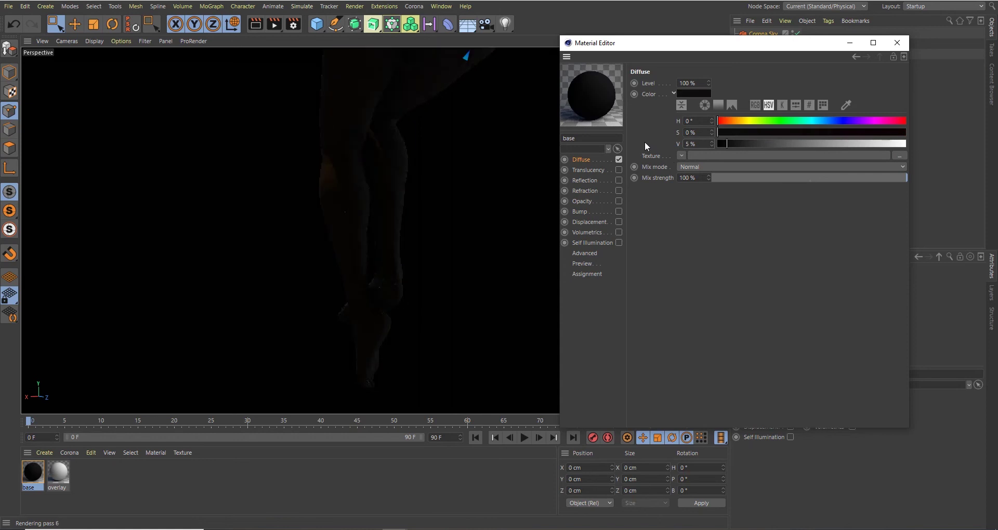
Step: Enable reflection on the base material with glossiness 0.7
left_click(619, 181)
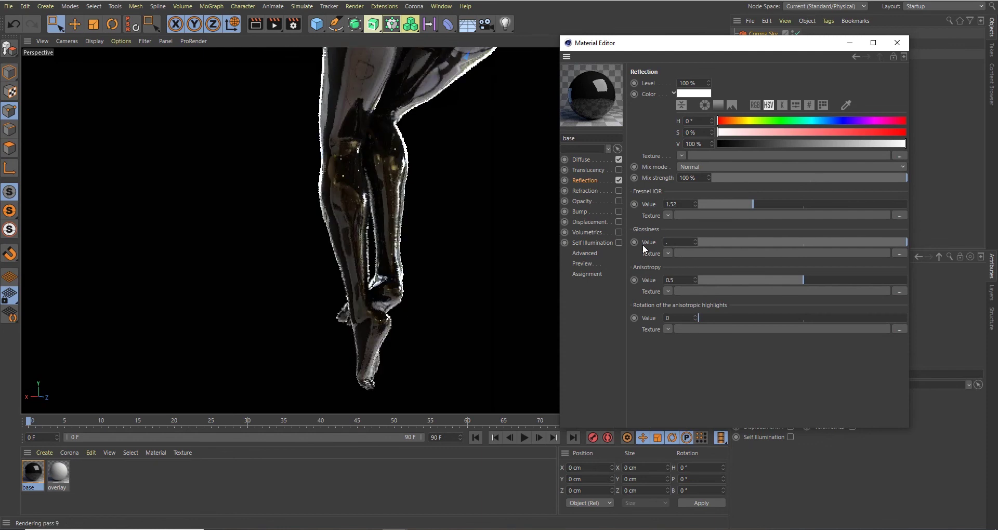
type("7")
key("Return")
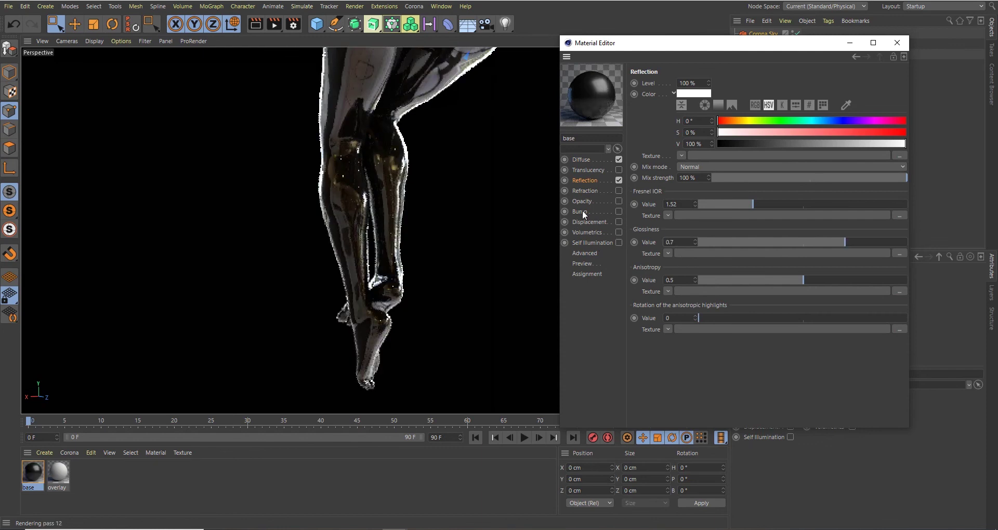
left_click(423, 197)
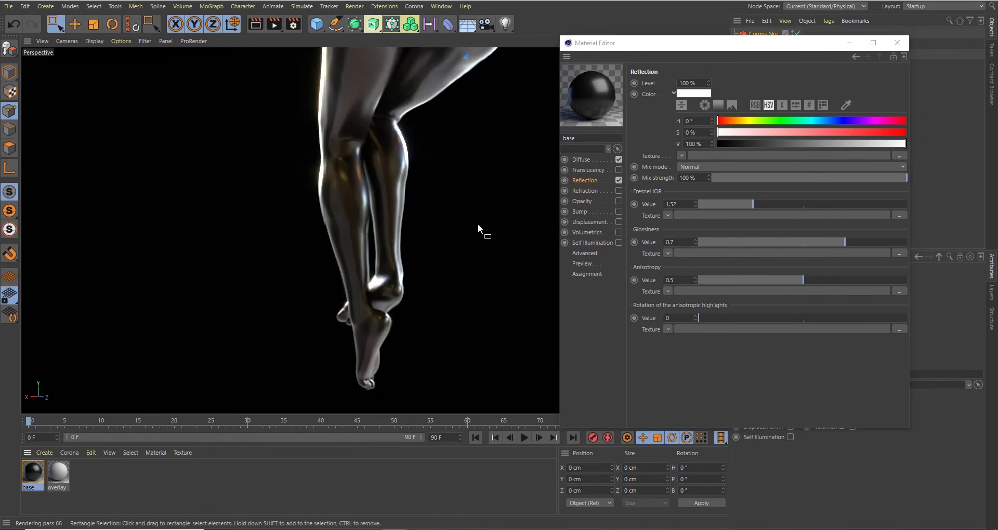
left_click(293, 23)
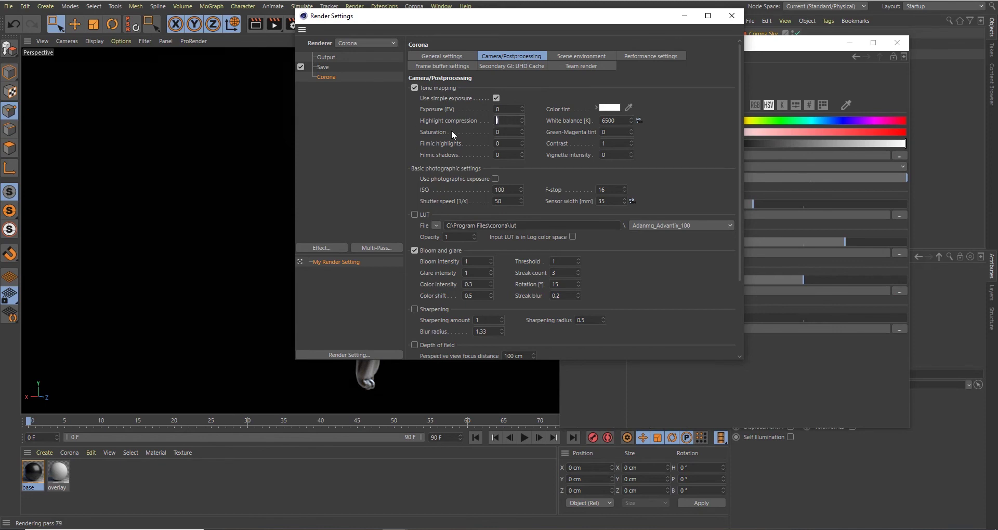
Step: Set highlight compression to 5 and minimize the render settings and material editor
type("5")
key("Return")
left_click(685, 17)
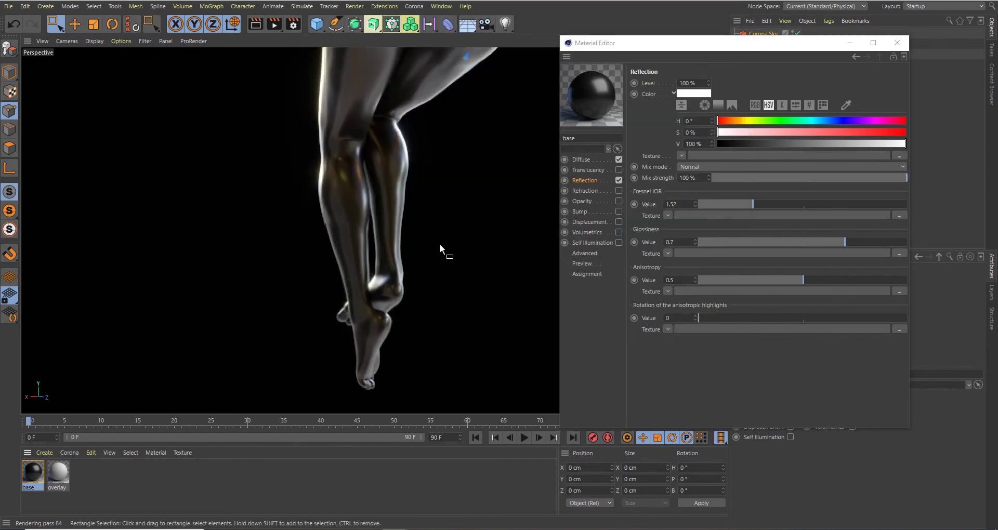
left_click(850, 43)
Step: Restart the interactive viewport render of the glossy black legs
left_click(674, 201)
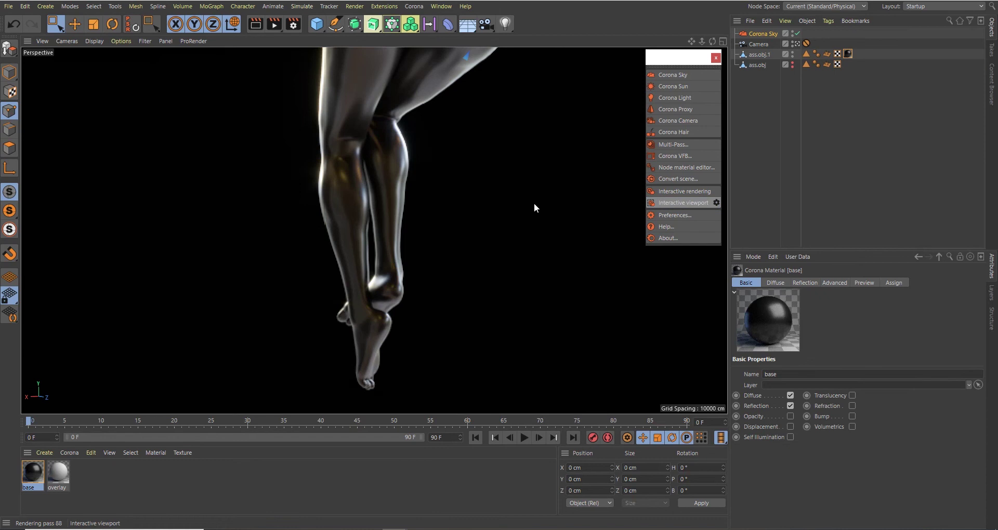
left_click(697, 201)
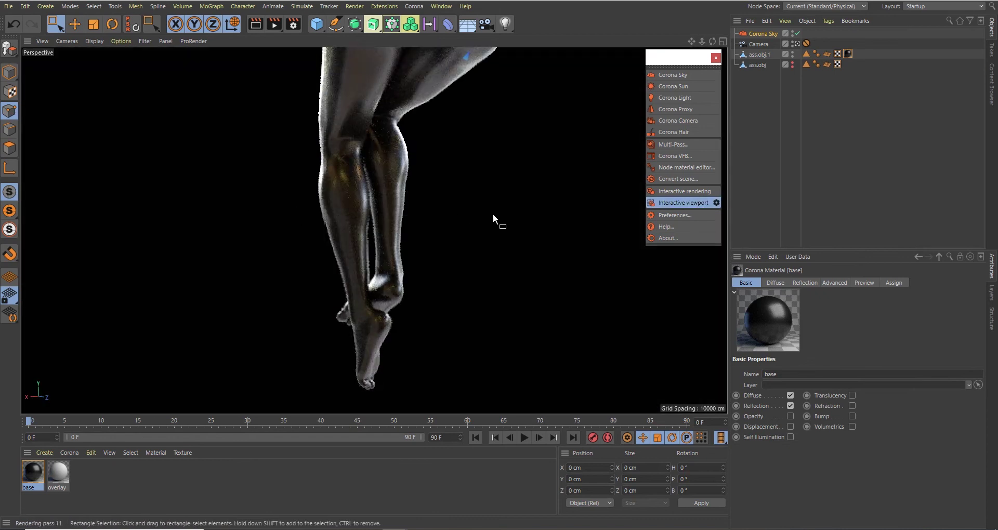
left_click(292, 25)
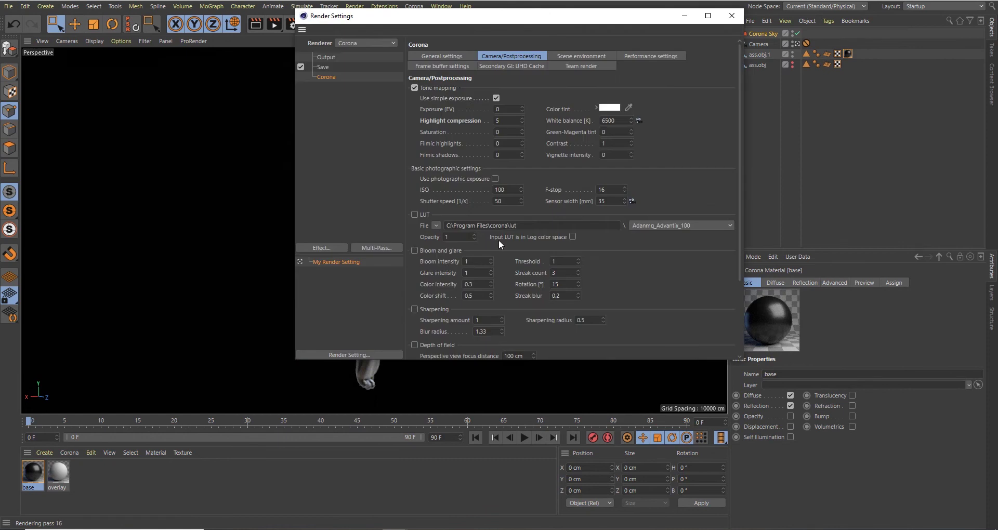
left_click(732, 16)
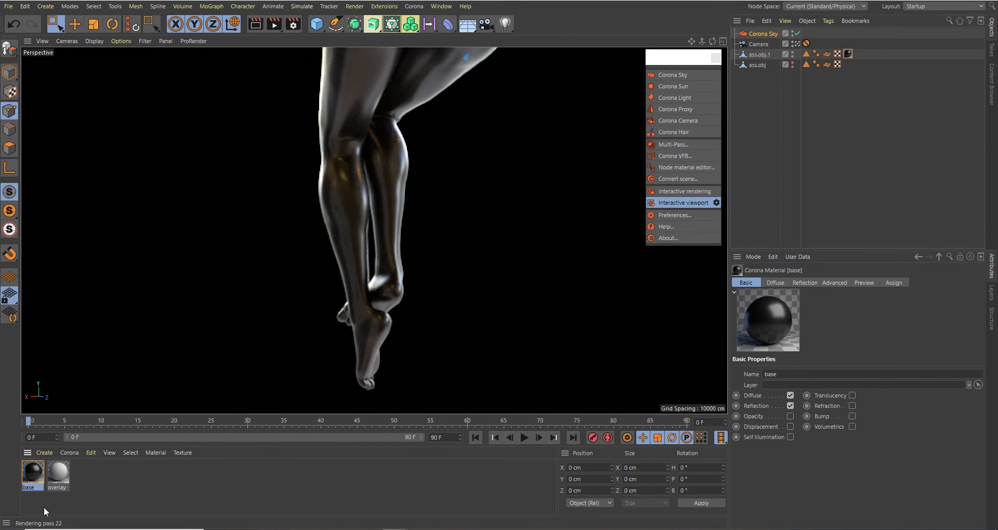
Step: Turn on bump for the base material using BW13.png from the RETINA folder
double_click(37, 469)
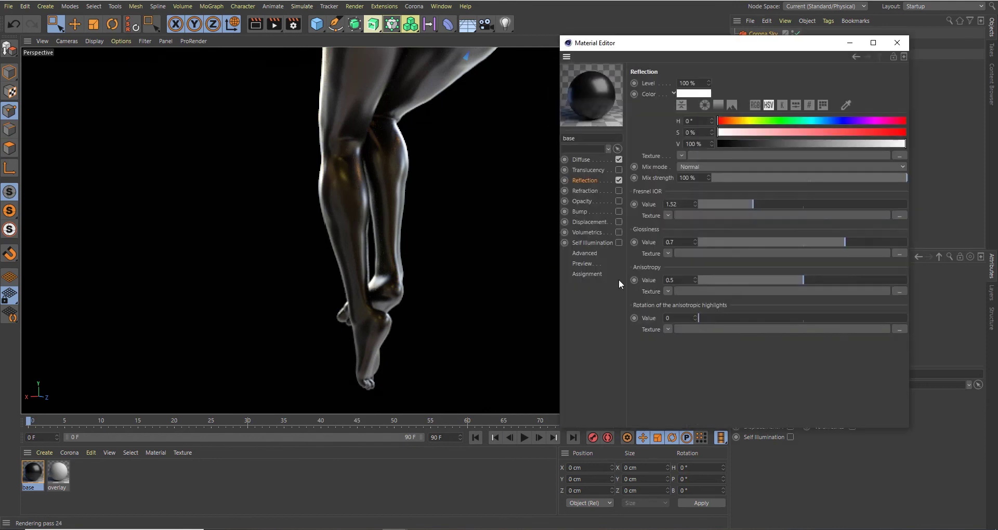
left_click(582, 209)
left_click(618, 211)
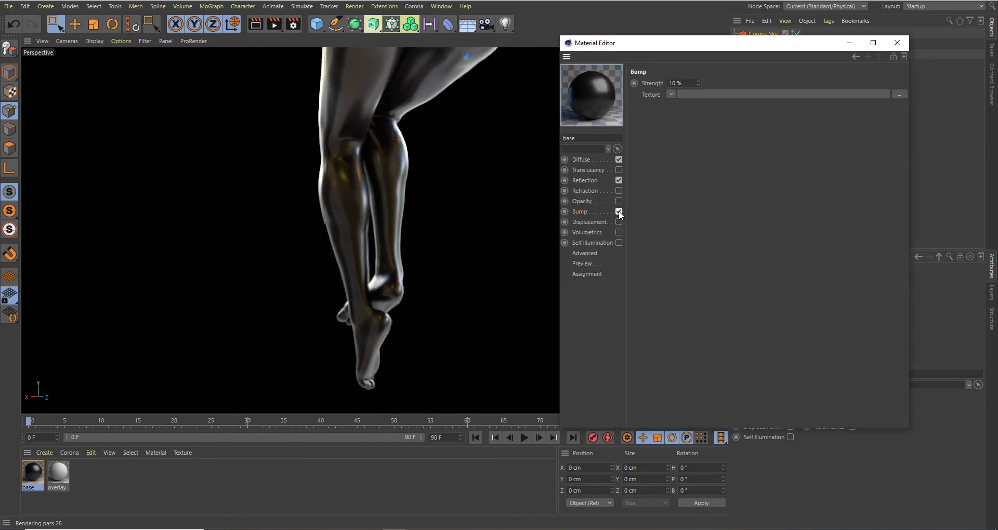
left_click(740, 94)
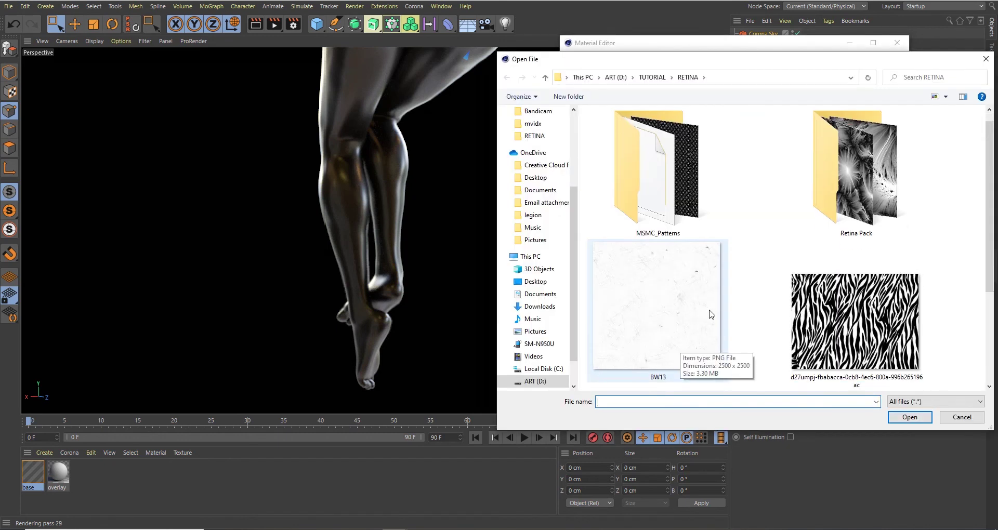
double_click(676, 291)
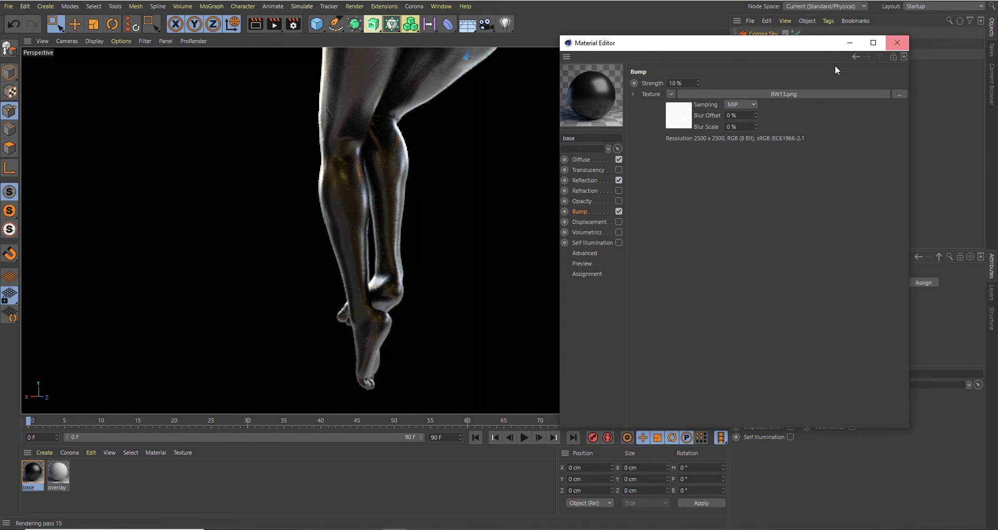
left_click(850, 42)
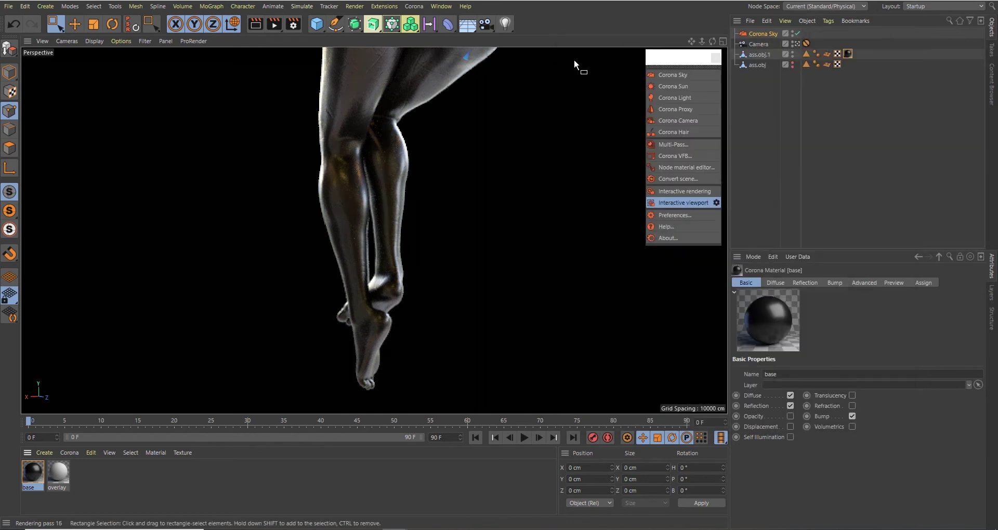
Step: Duplicate Camera as Camera.1, lock its zoomed legs close-up with a Protection tag, and view through it
left_click(759, 45)
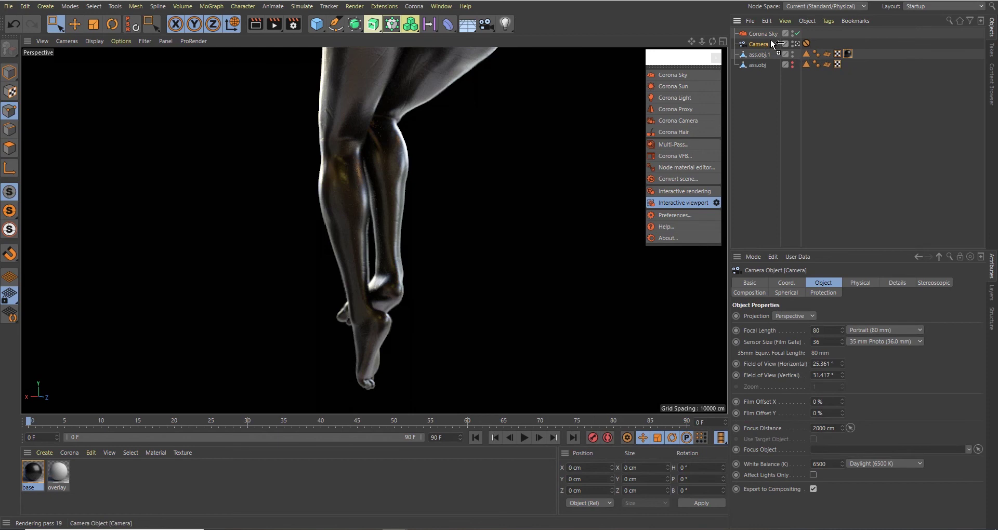
left_click_drag(770, 40, 771, 41, "ctrl")
left_click(807, 45)
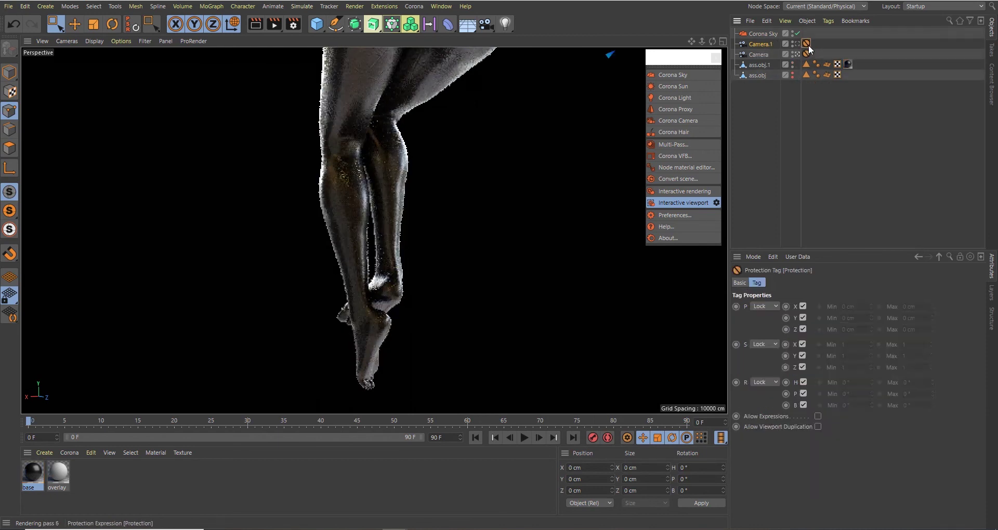
key("Delete")
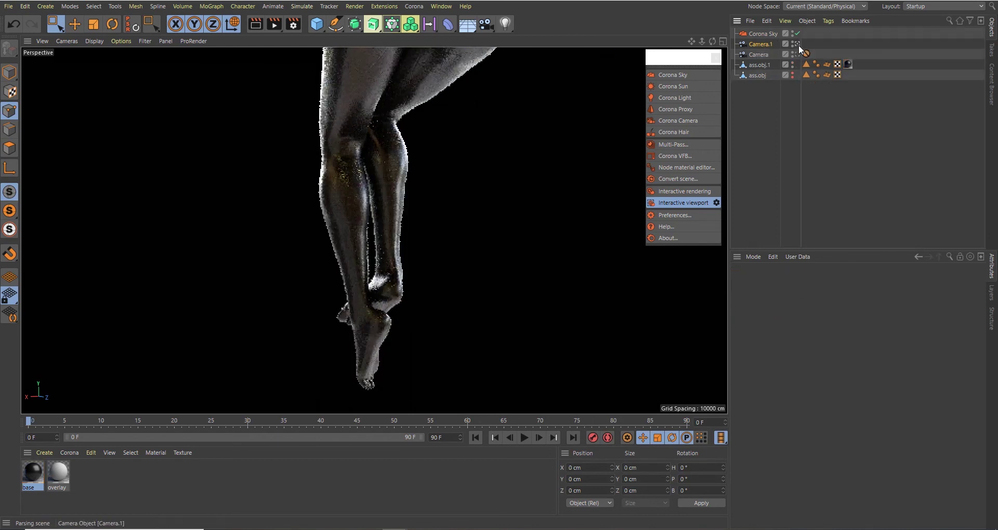
scroll(358, 154, "up", 3)
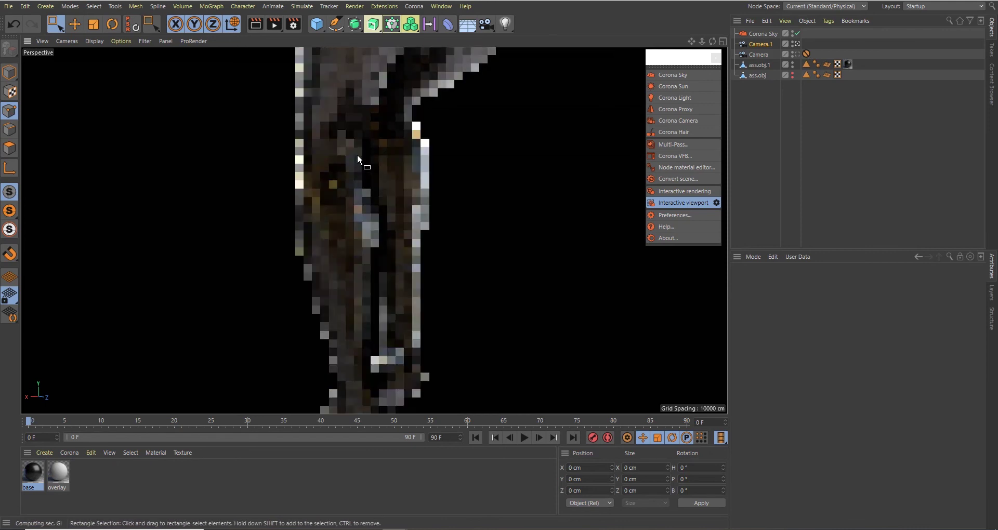
scroll(357, 156, "up", 5)
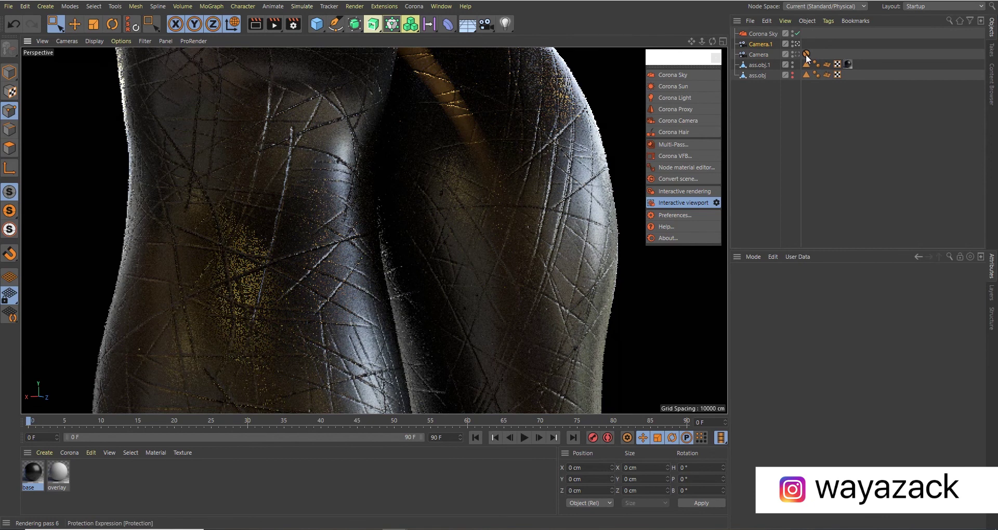
left_click_drag(806, 58, 806, 44)
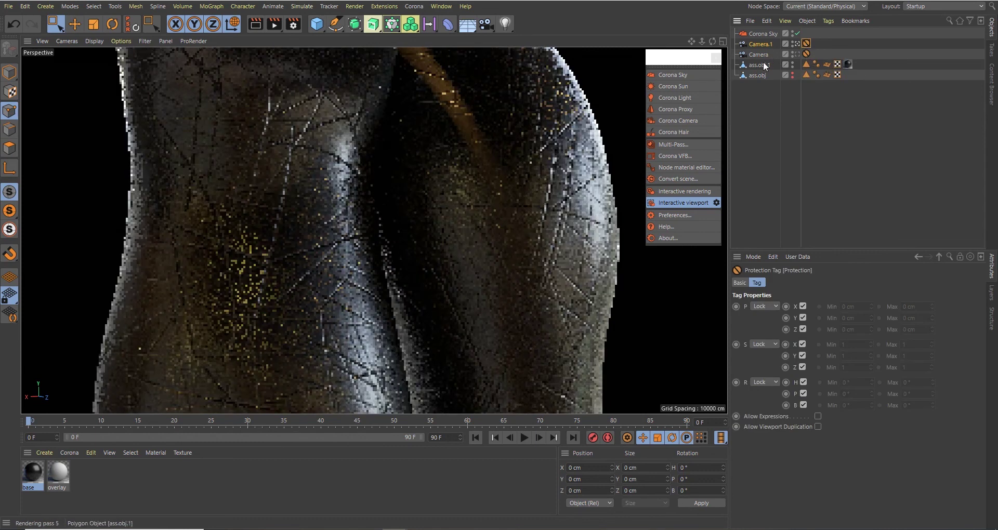
left_click(796, 54)
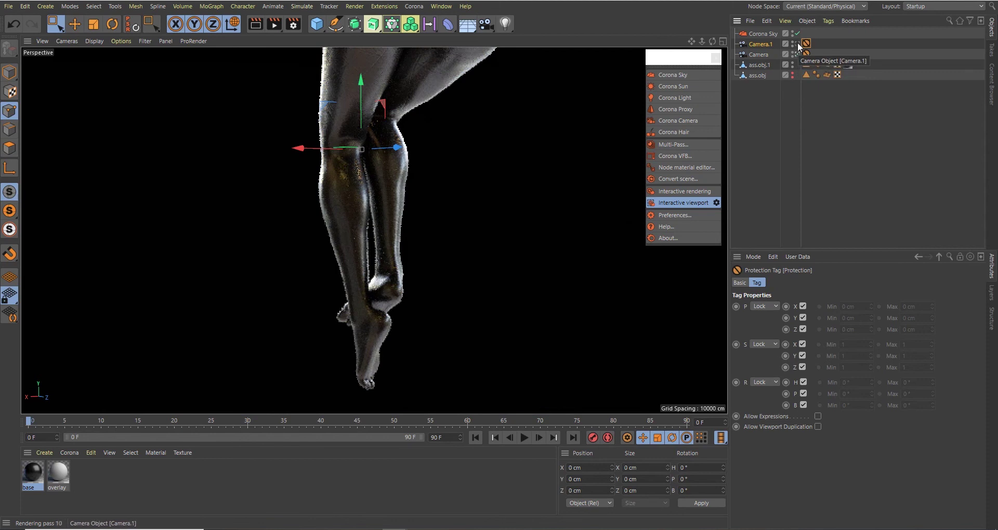
left_click(797, 44)
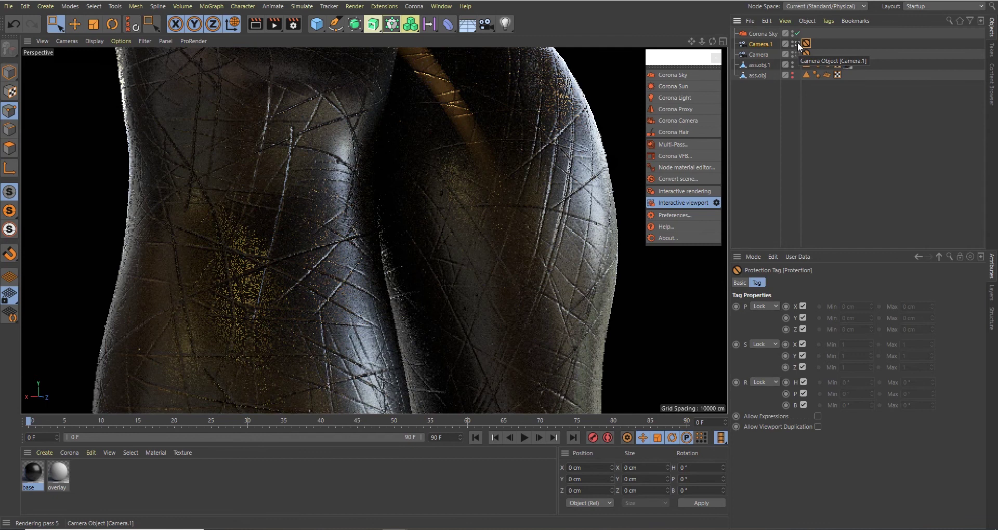
Step: Set the base material's bump strength to 5 and make its texture a Corona Triplanar shader
double_click(32, 478)
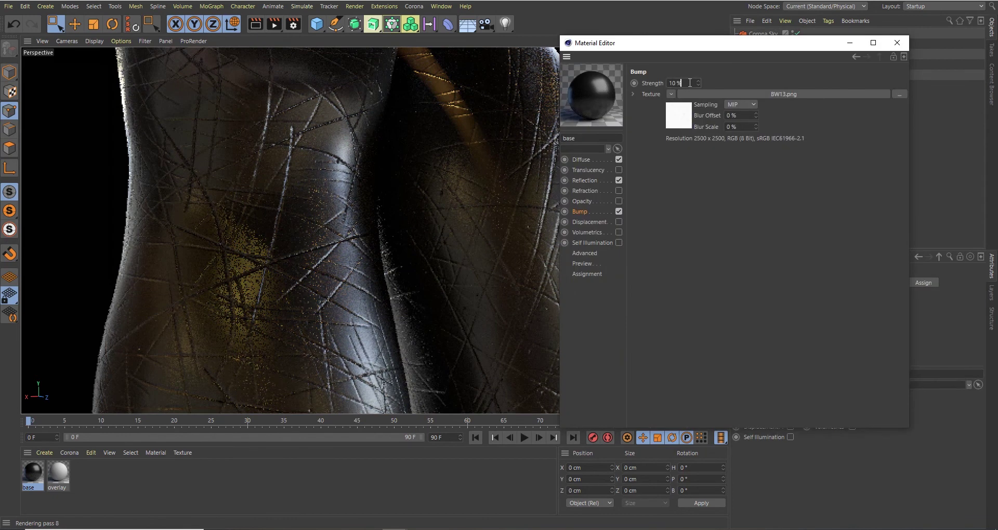
left_click(689, 82)
type("5")
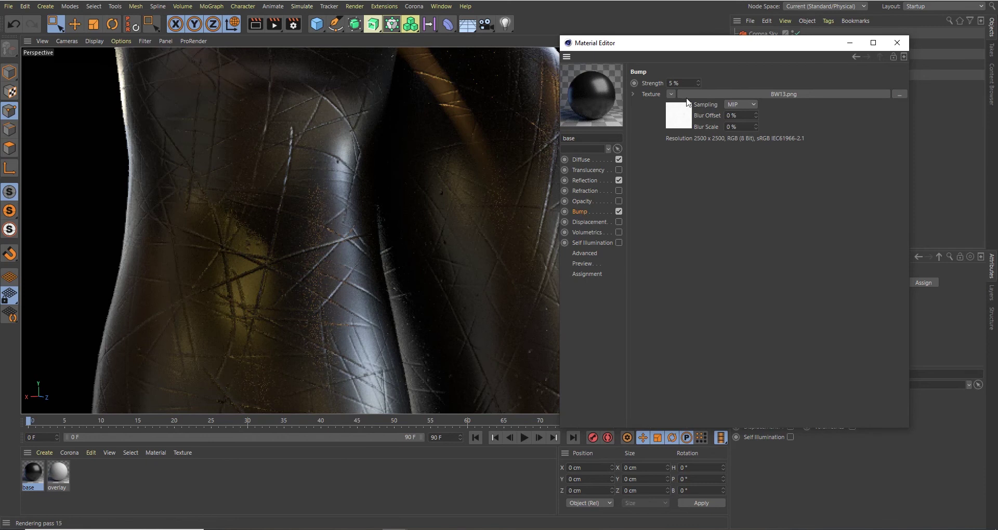
left_click(670, 94)
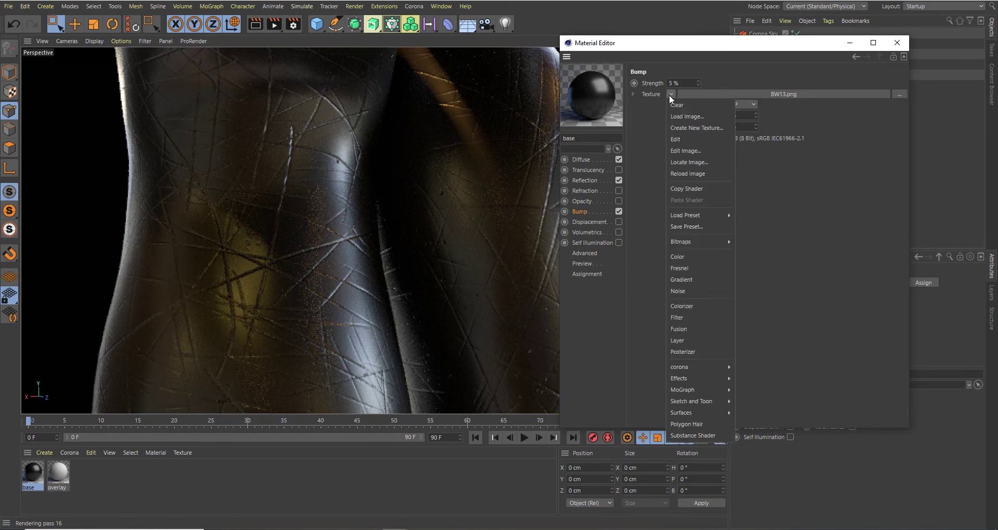
mouse_move(702, 367)
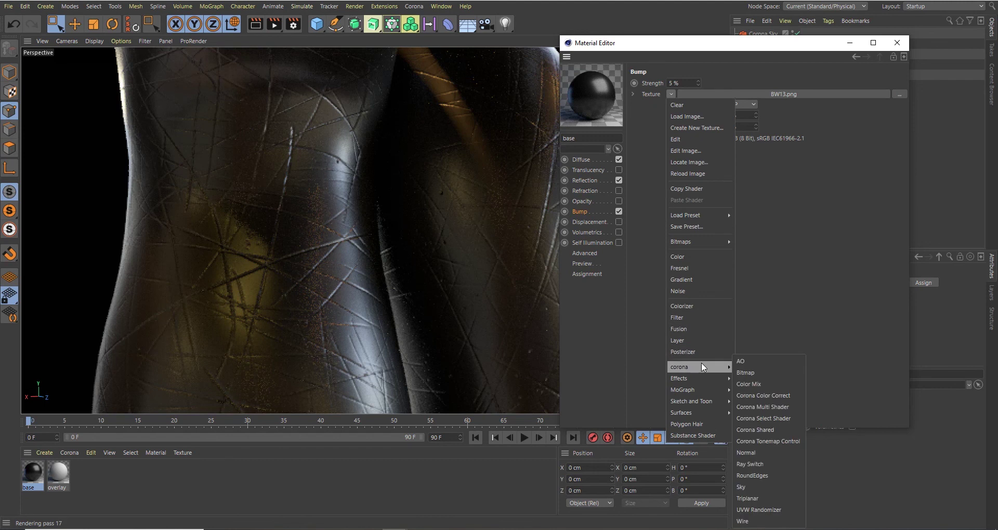
left_click(759, 498)
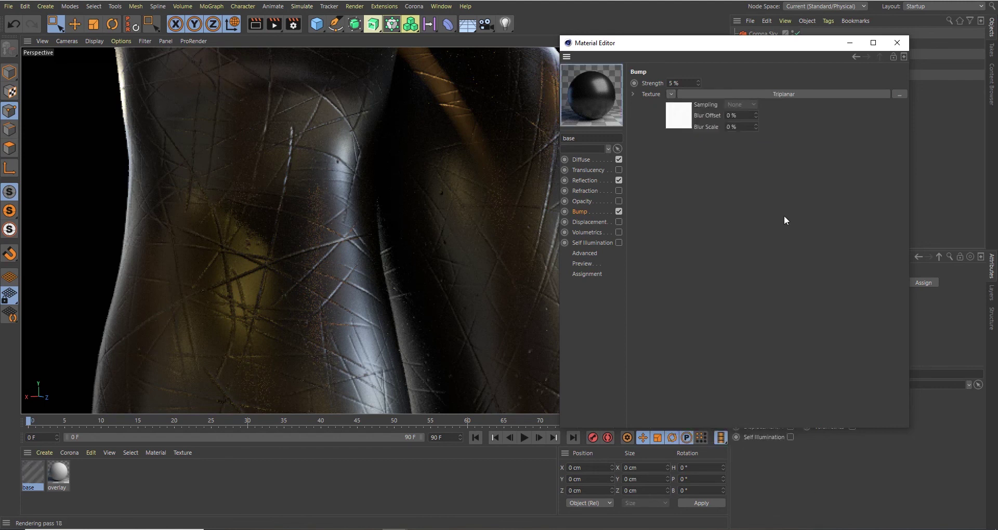
left_click(795, 94)
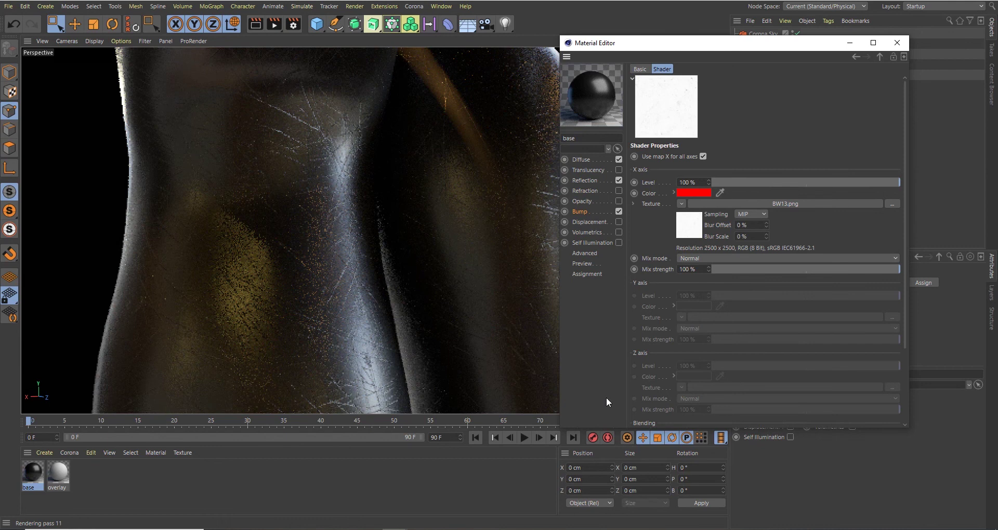
Step: Set the triplanar shader's UVW scale to 250 cm and minimize the Material Editor
scroll(672, 343, "down", 3)
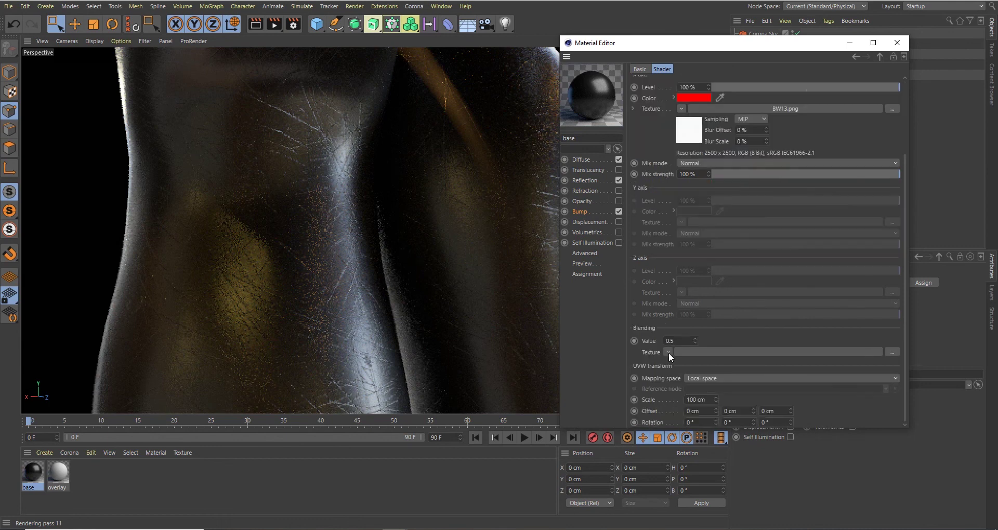
left_click_drag(710, 401, 649, 412)
type("250")
key("Return")
left_click(850, 43)
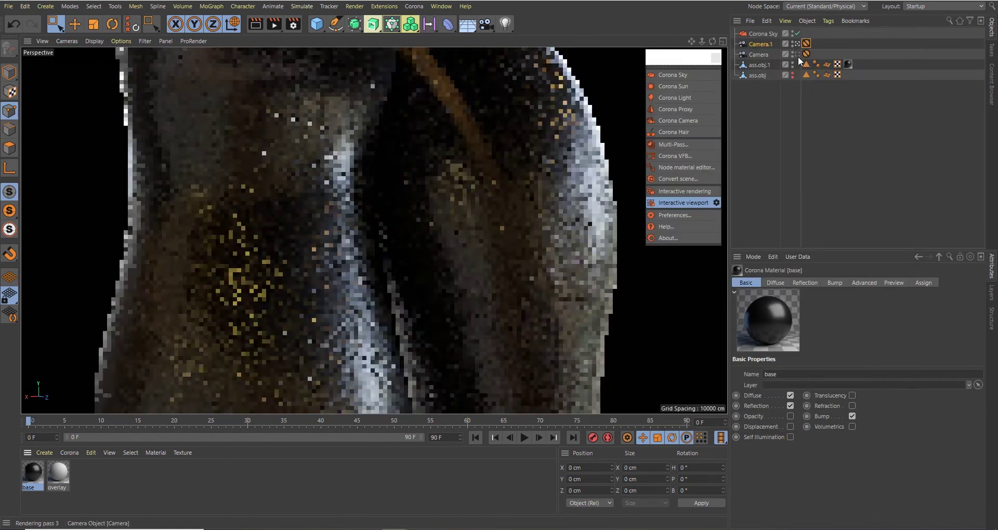
Step: Restart the interactive render through Camera and drag the overlay material onto the legs
left_click(796, 55)
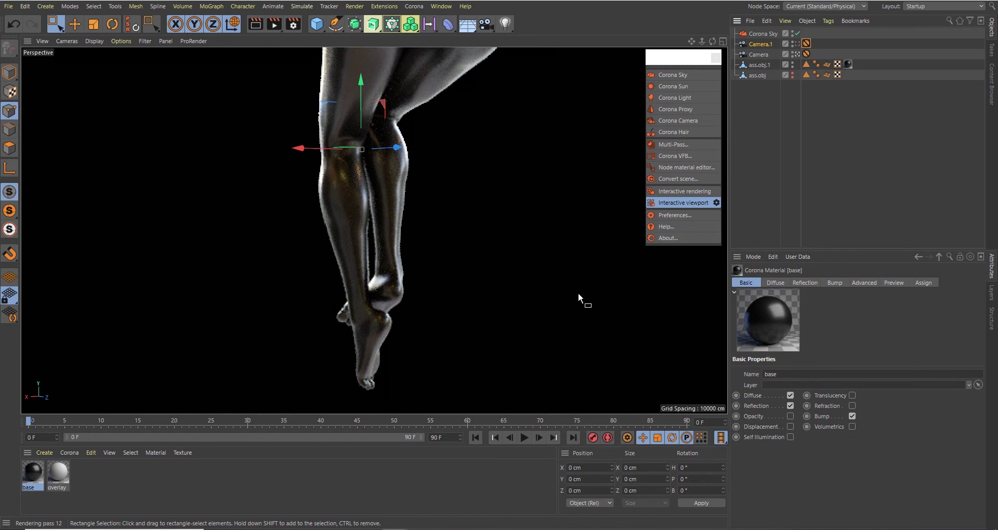
left_click(717, 203)
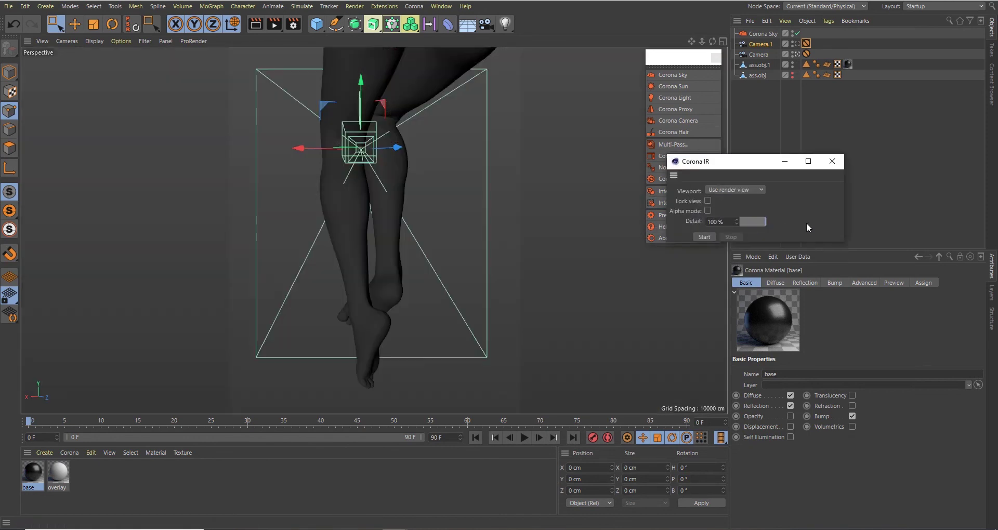
left_click(697, 237)
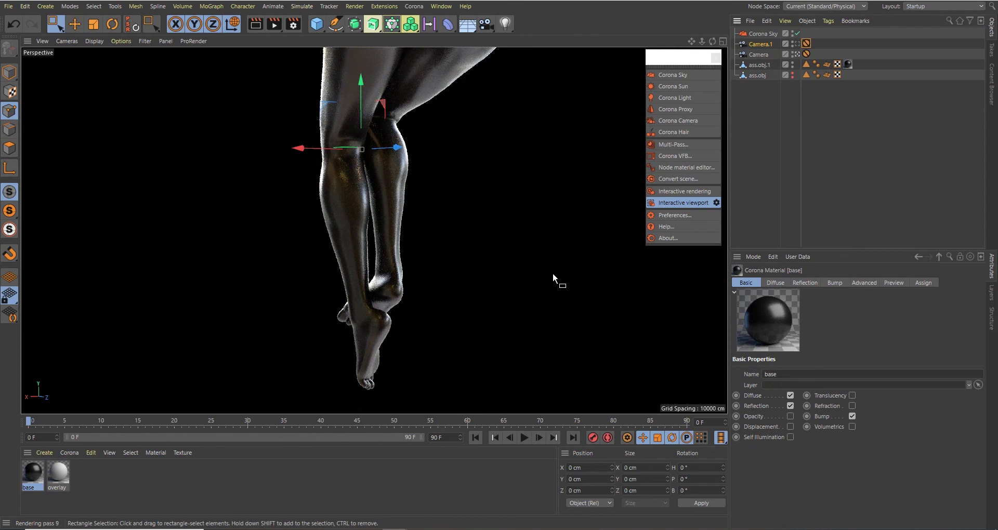
left_click(799, 43)
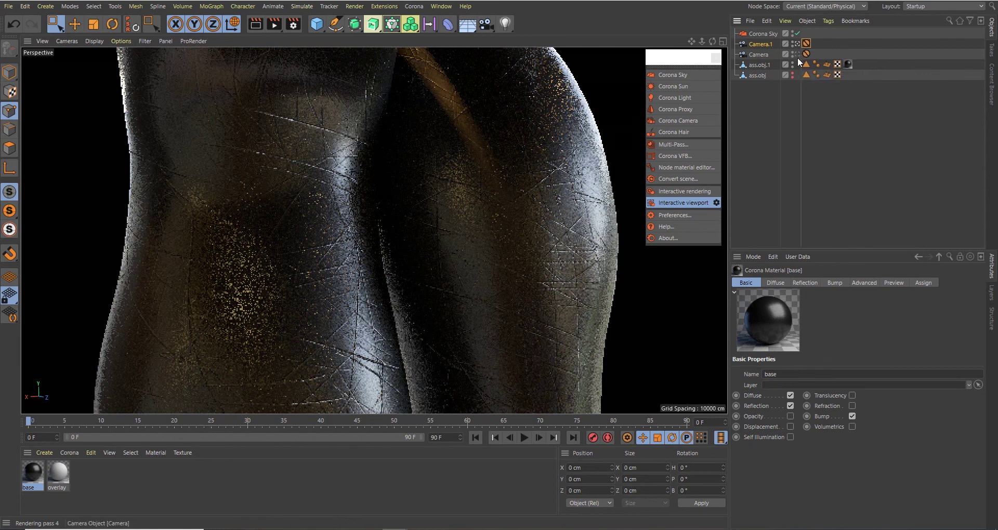
left_click(796, 54)
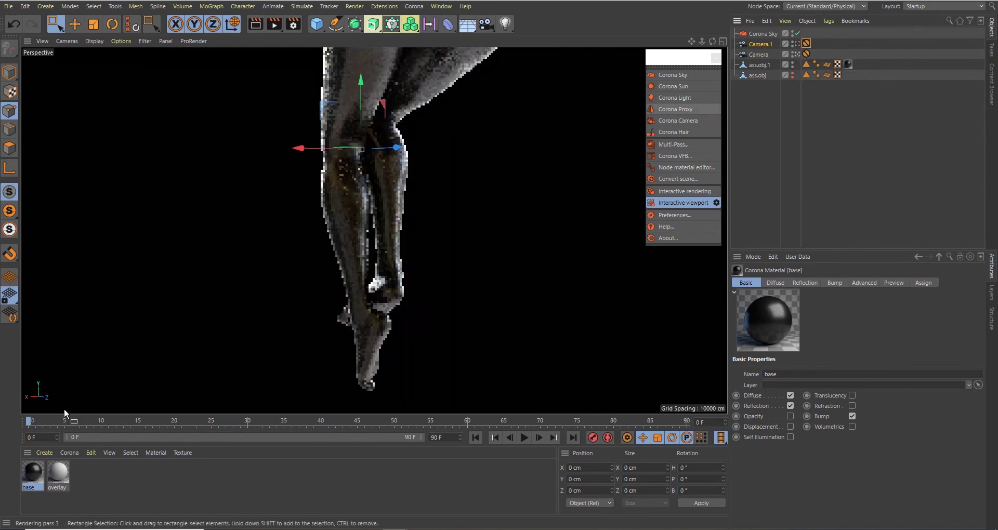
left_click_drag(55, 491, 392, 173)
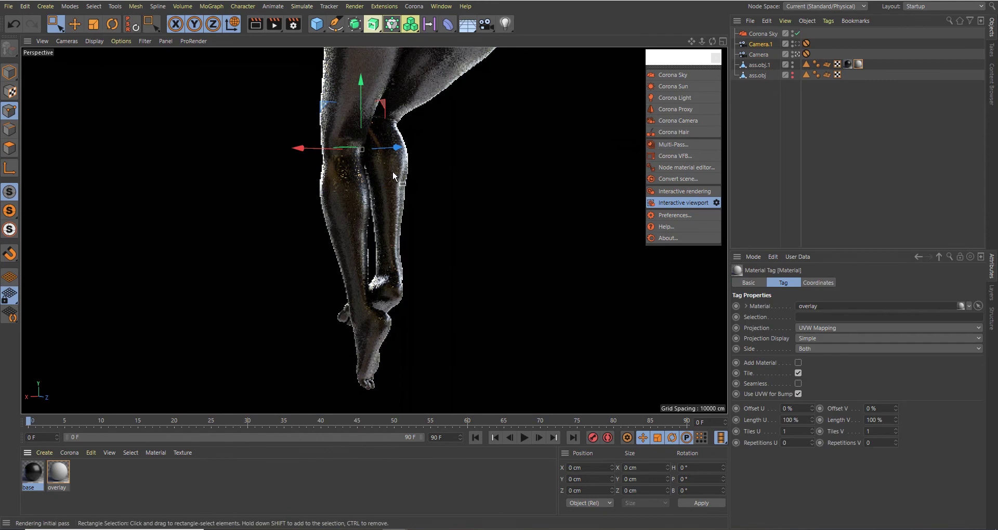
Step: Turn off the overlay's diffuse and enable reflection with Fresnel IOR 50
double_click(54, 470)
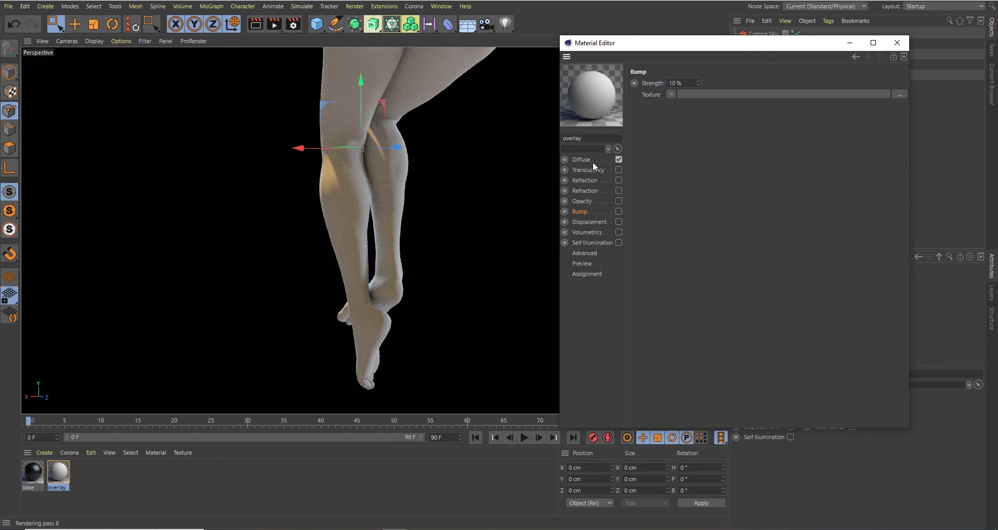
left_click(619, 159)
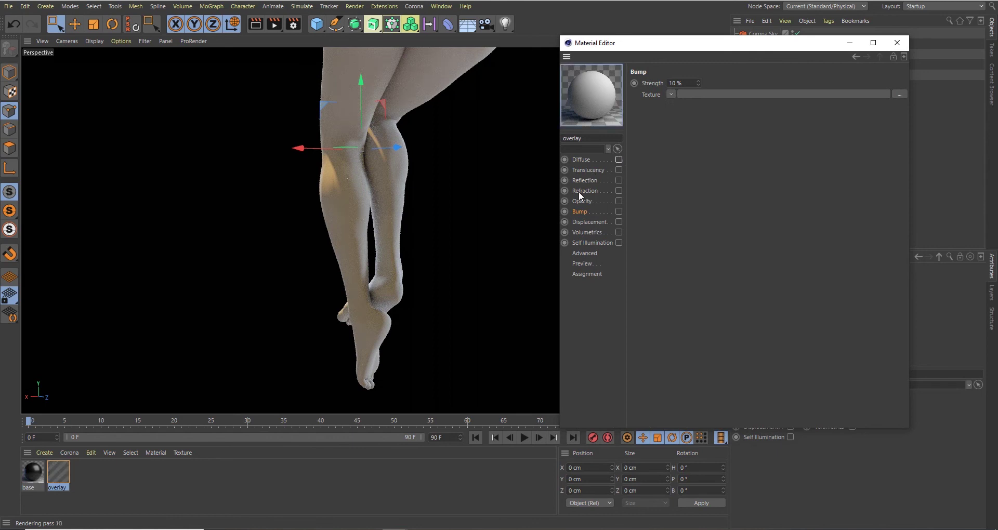
left_click(618, 179)
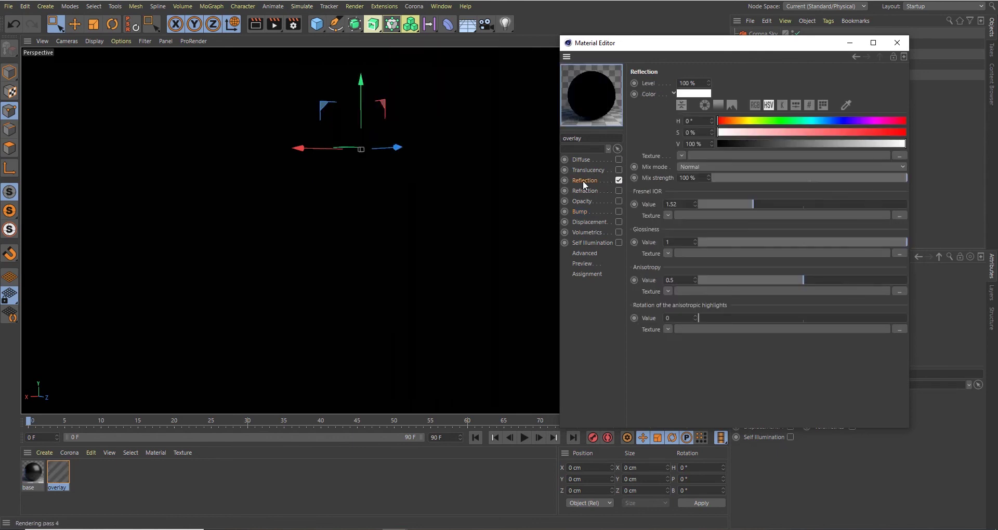
double_click(676, 204)
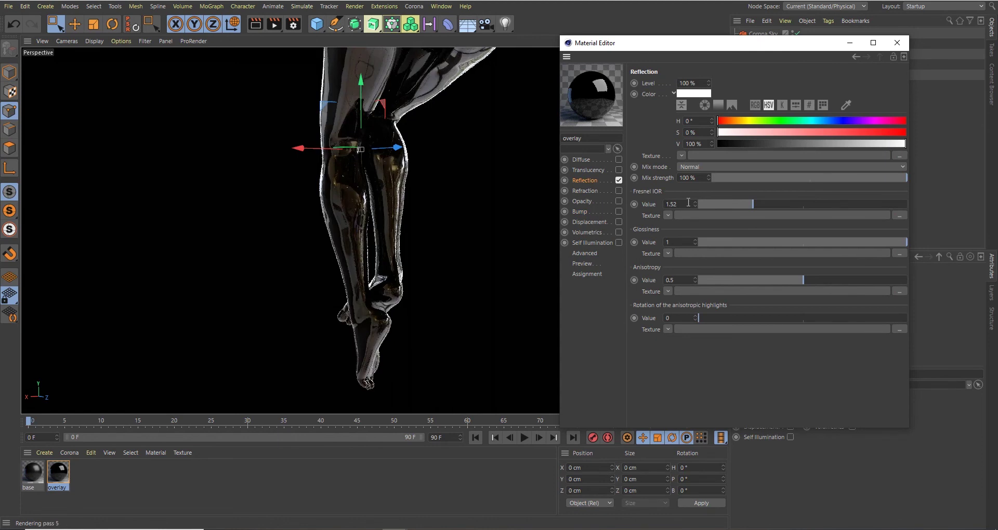
type("50")
key("Return")
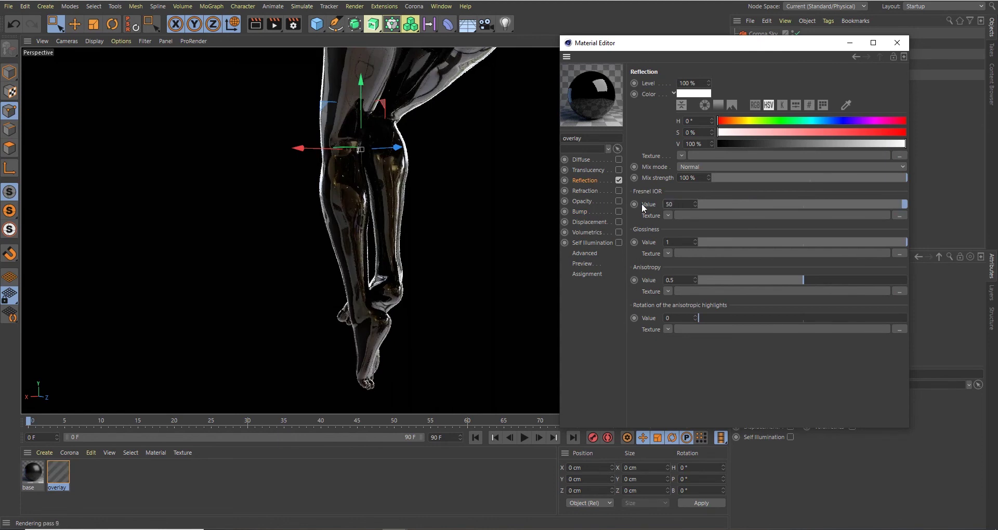
Step: Set the overlay's reflection colour to orange: H 28, S 79, V 100
left_click(689, 93)
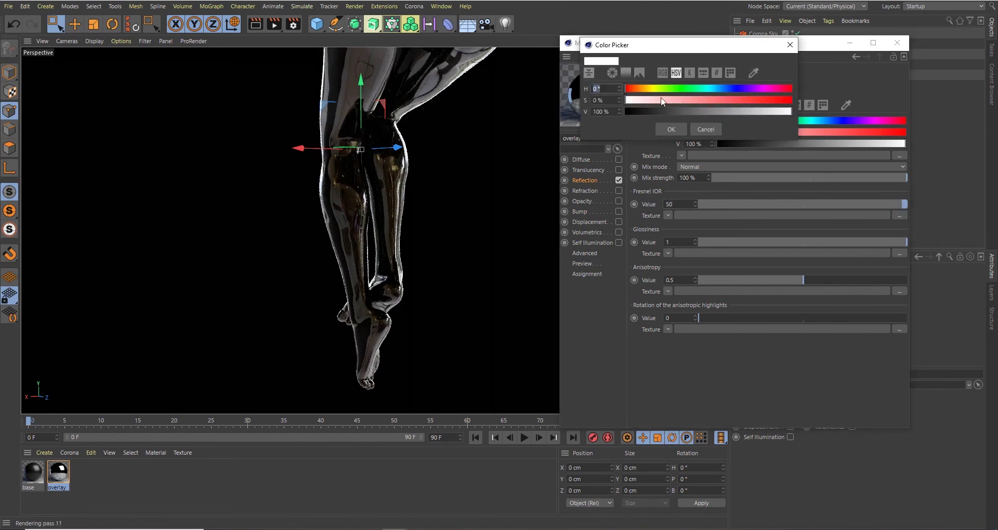
left_click(640, 90)
left_click_drag(725, 100, 791, 100)
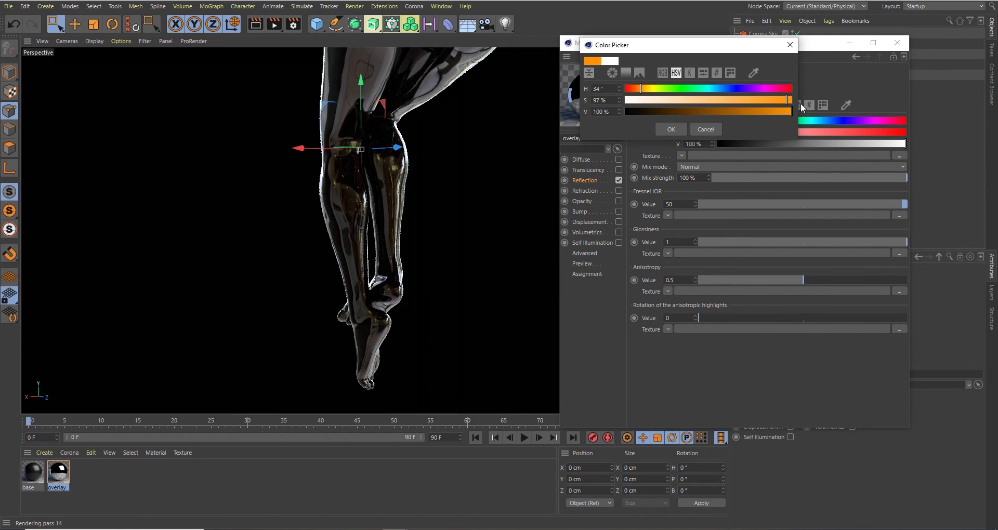
left_click(638, 90)
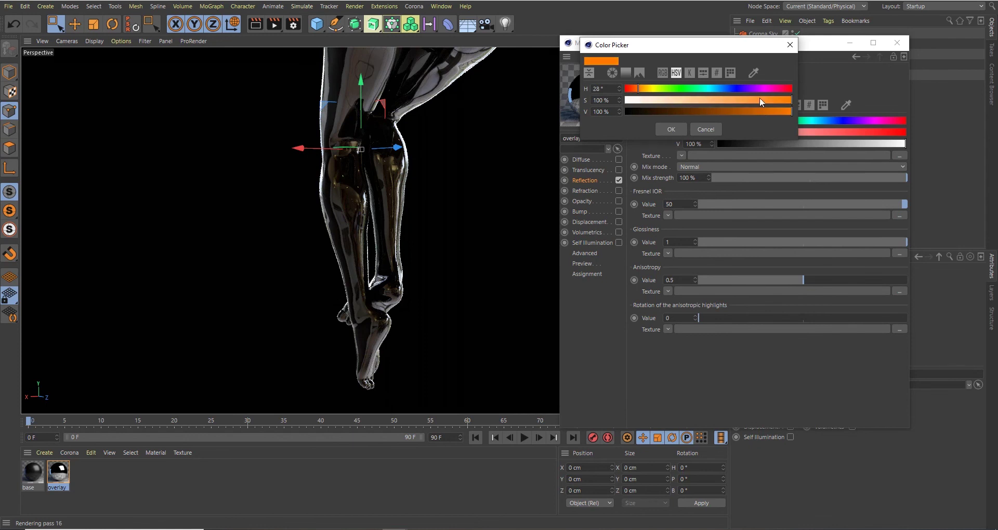
left_click_drag(768, 97, 757, 97)
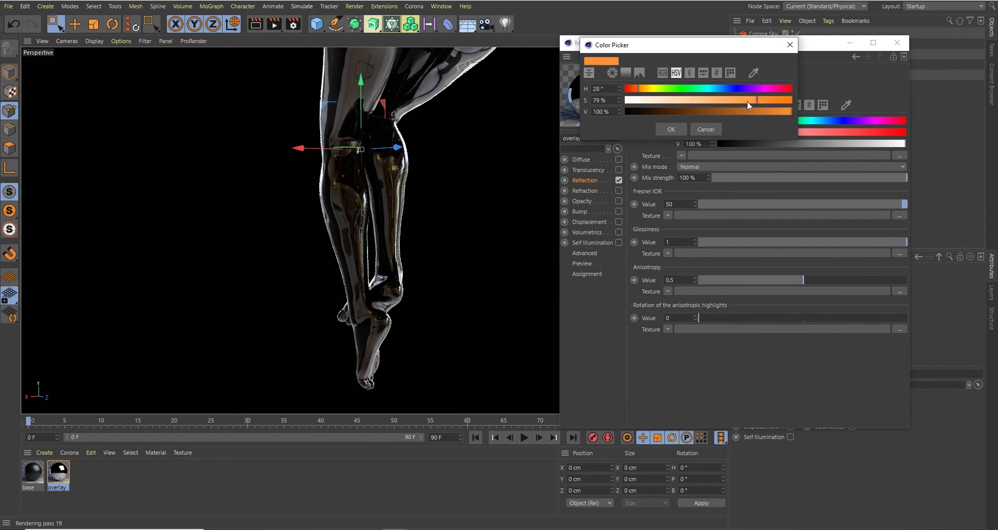
left_click(675, 129)
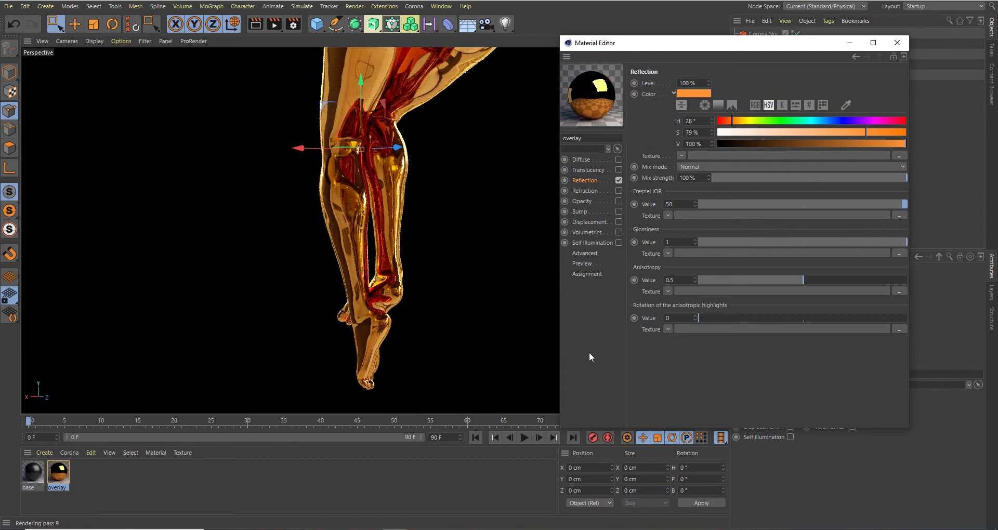
Step: Set the overlay's glossiness to 0.8 and enable its Opacity channel at 100% white
double_click(679, 242)
type("0.8")
key("Return")
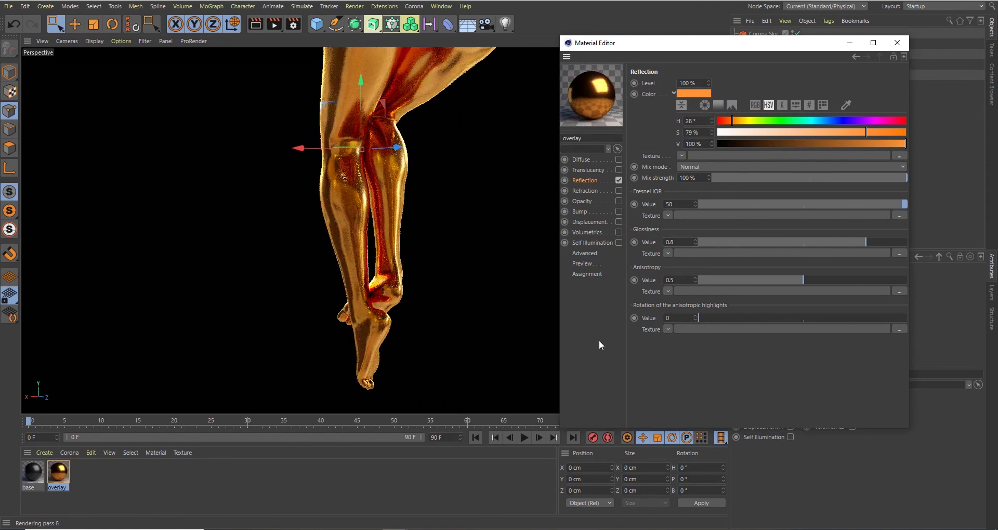
left_click(619, 202)
left_click(589, 201)
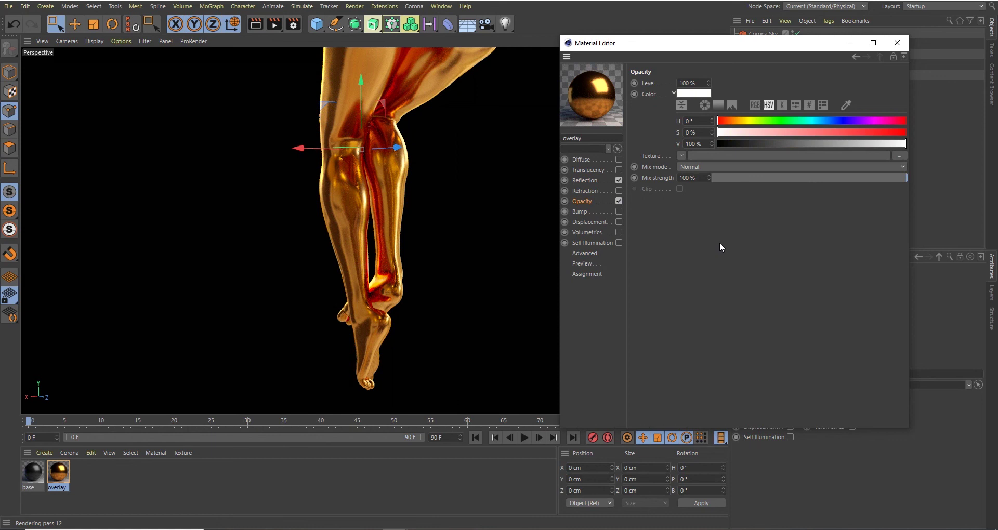
Step: Load Retina-BM-087 from the Retina Pack folder as the overlay's opacity texture
left_click(790, 153)
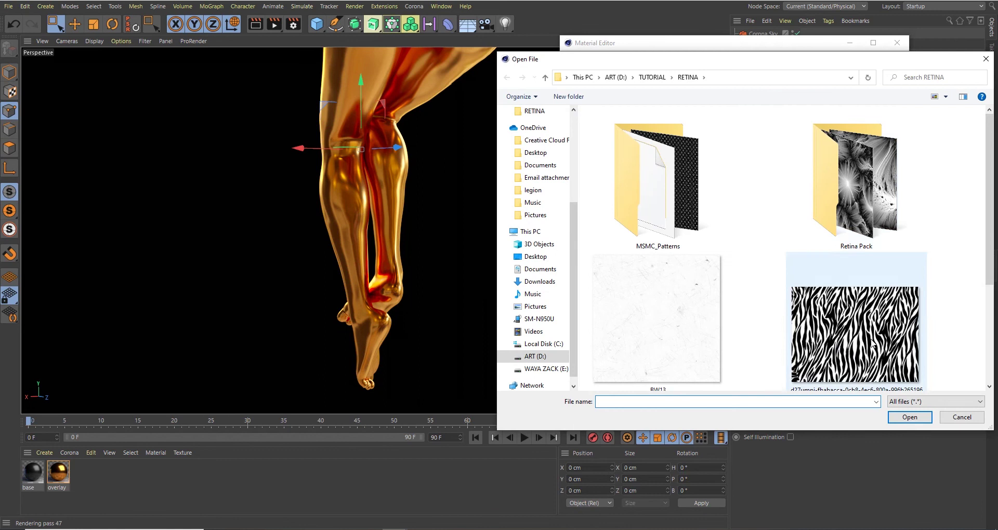
double_click(858, 167)
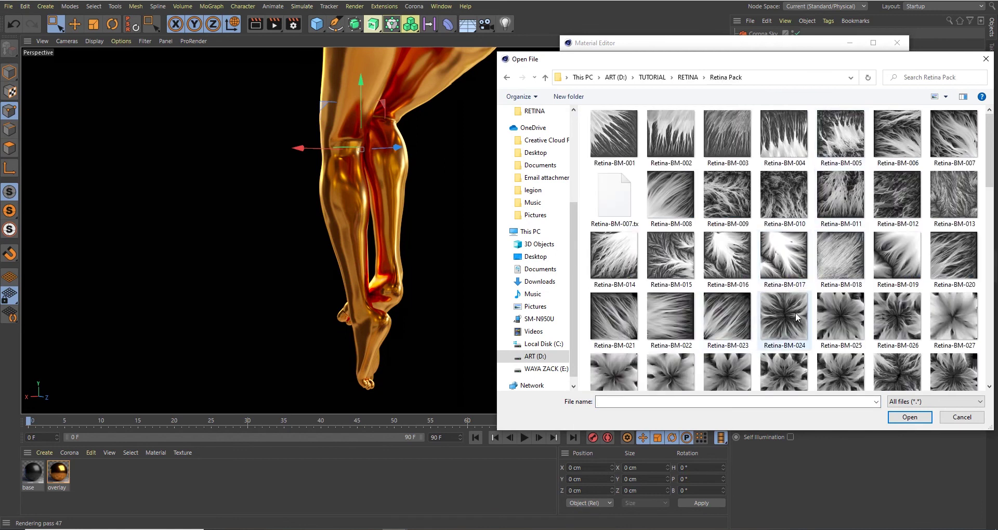
scroll(796, 318, "down", 8)
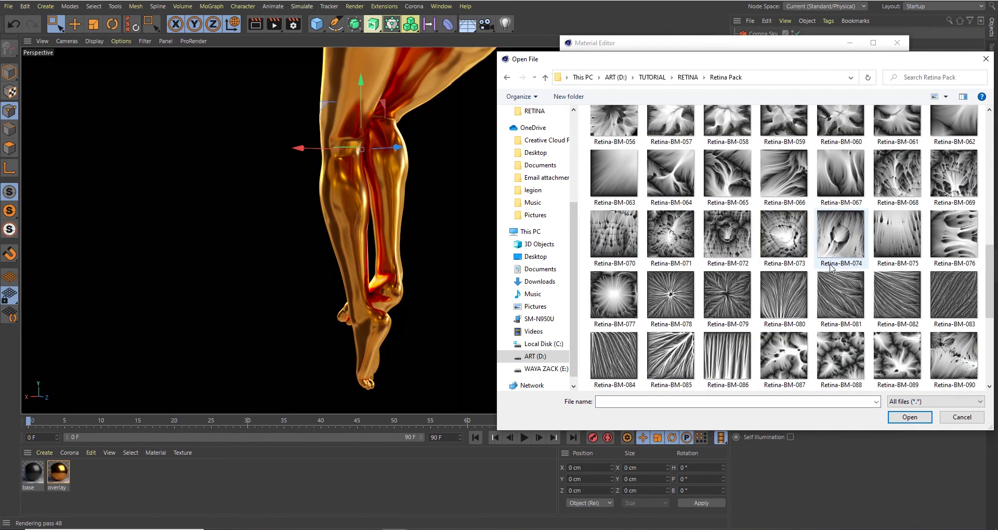
scroll(830, 270, "down", 3)
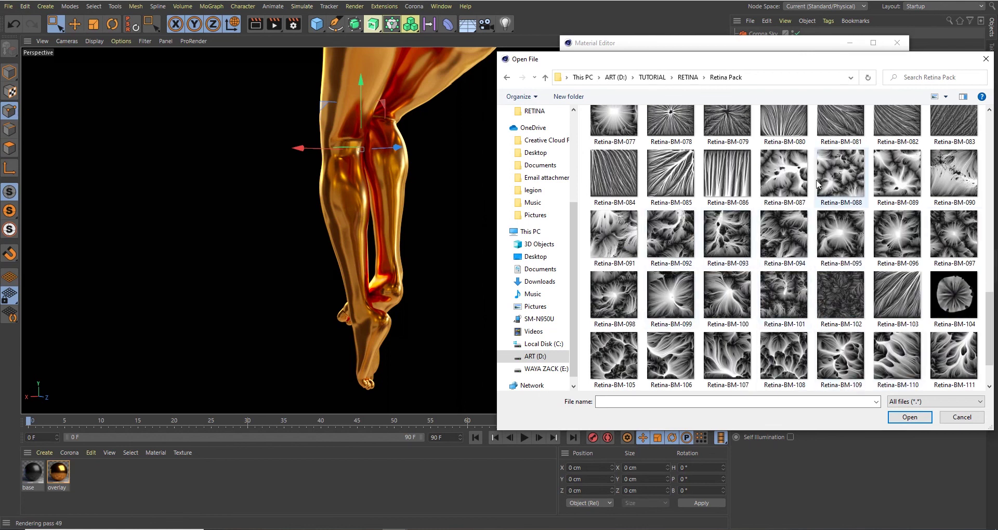
double_click(783, 177)
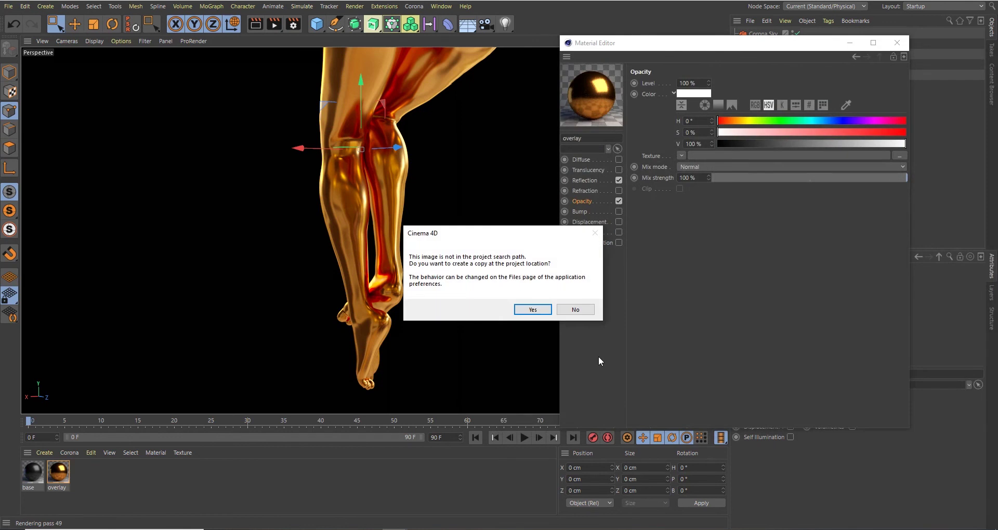
Step: Keep Retina-BM-087 linked from its original folder and view the reference render in Photos
left_click(576, 310)
mouse_move(600, 525)
left_click(732, 486)
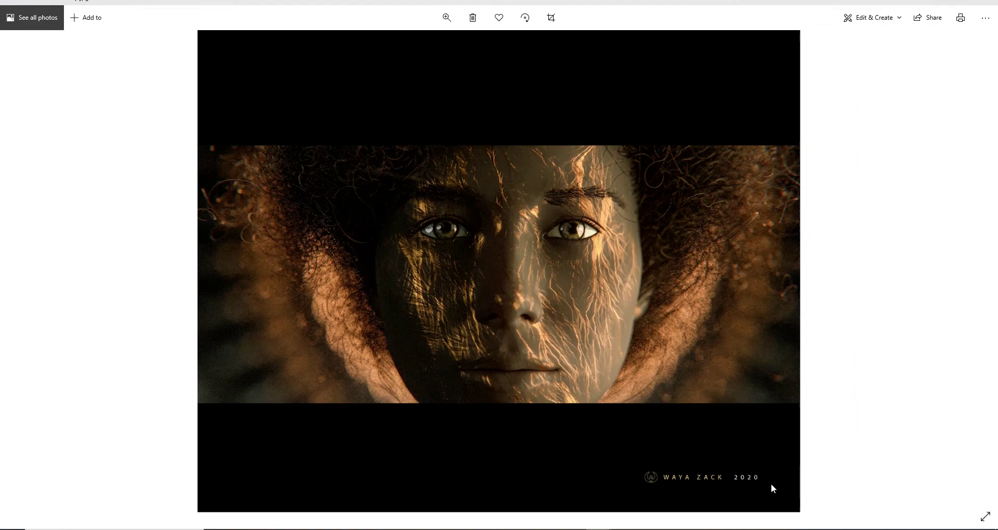
scroll(603, 281, "up", 3)
scroll(629, 276, "down", 3)
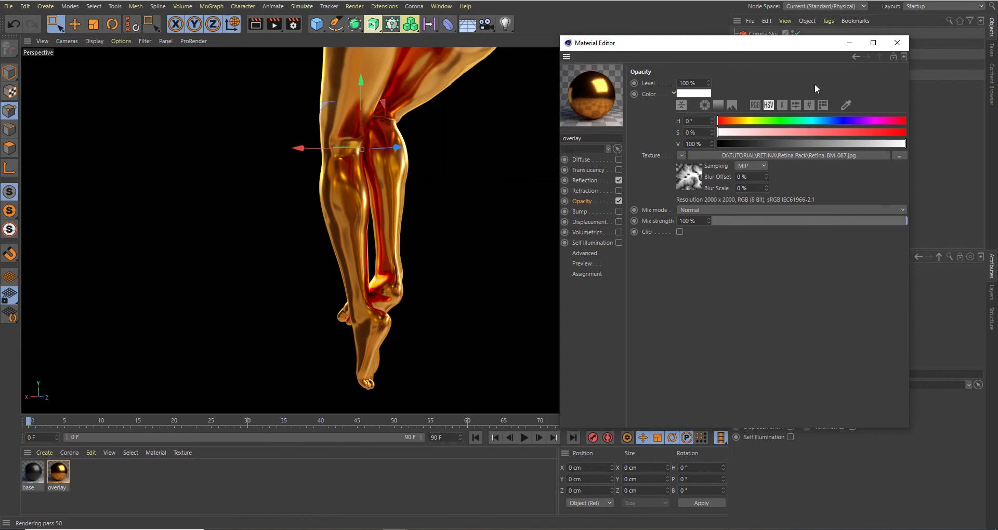
Step: Restart the Corona interactive viewport render and view the legs zoomed in through the main camera
left_click(850, 44)
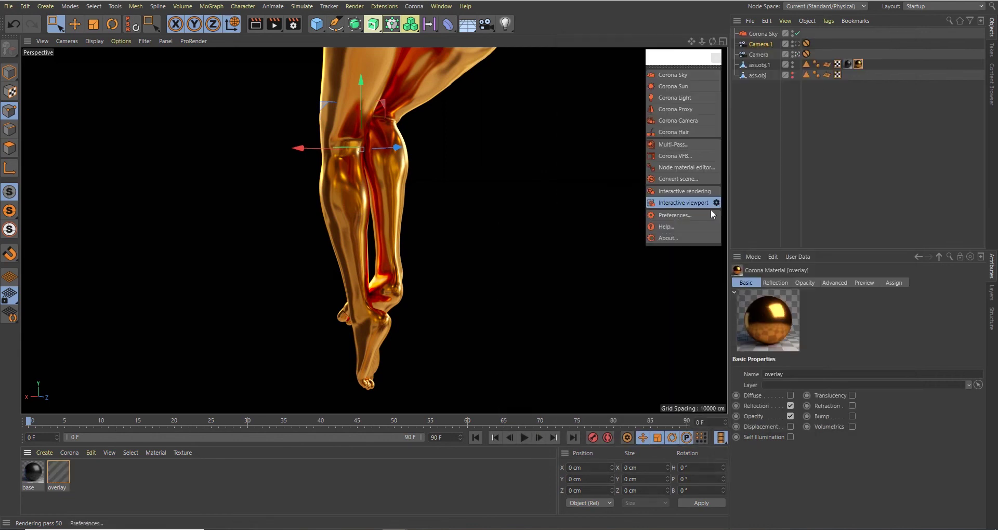
left_click(698, 202)
left_click(676, 201)
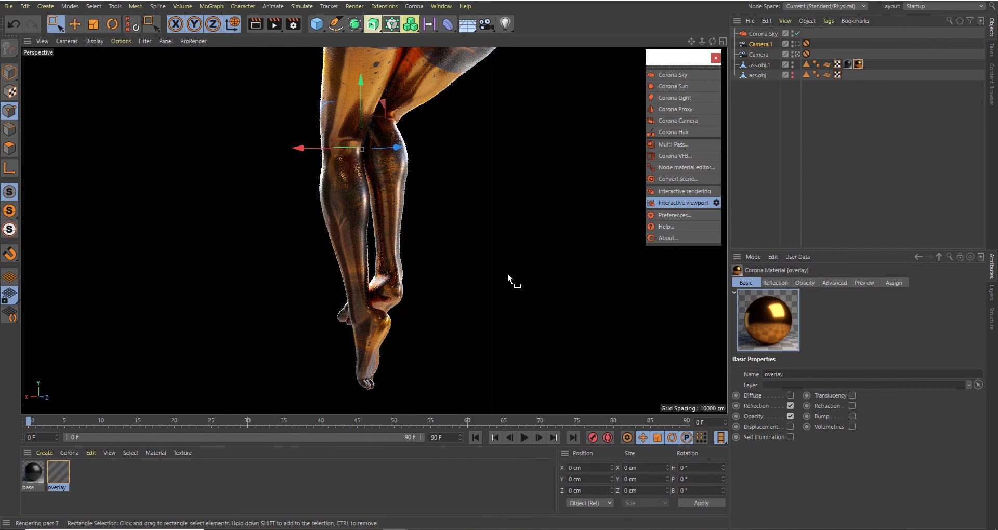
left_click(799, 44)
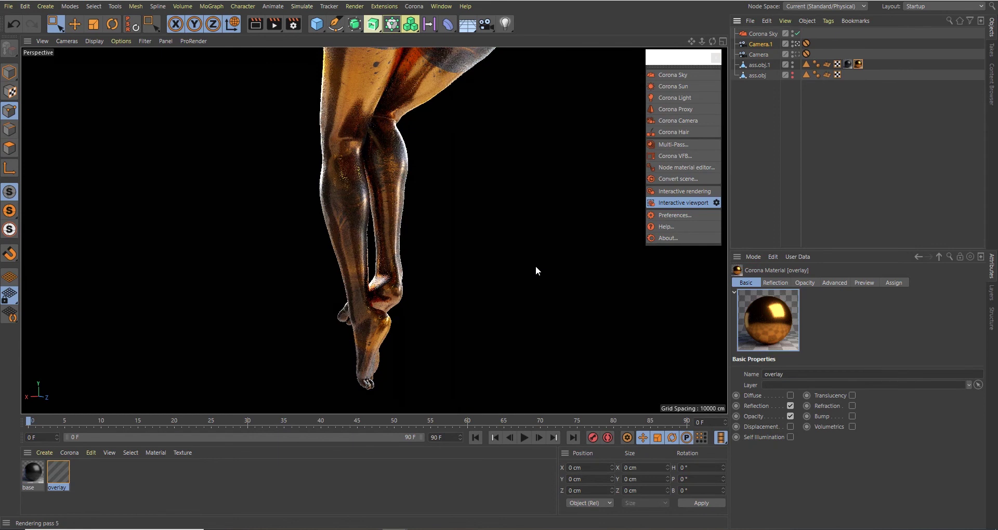
scroll(398, 221, "up", 5)
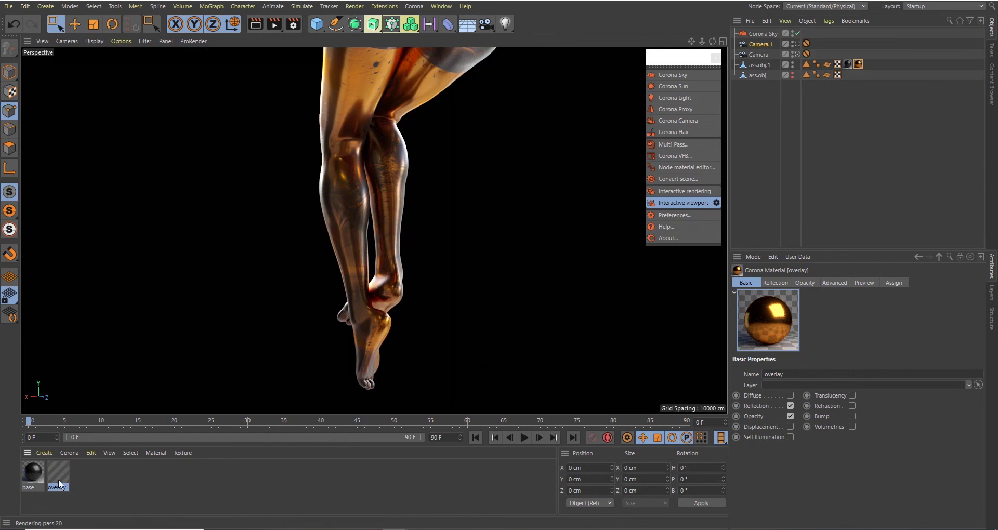
Step: Wrap the overlay's opacity texture in a Corona Triplanar shader and restart the interactive render
double_click(59, 480)
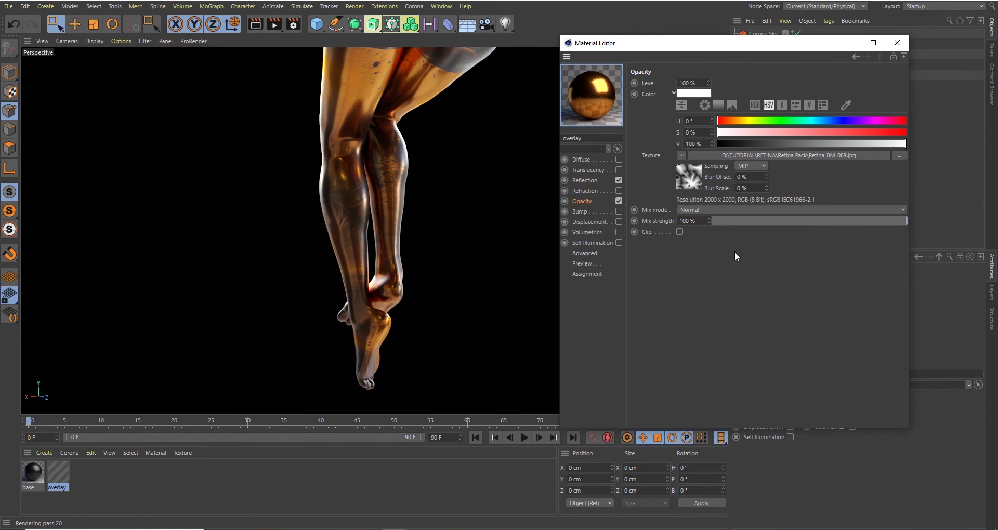
left_click(681, 155)
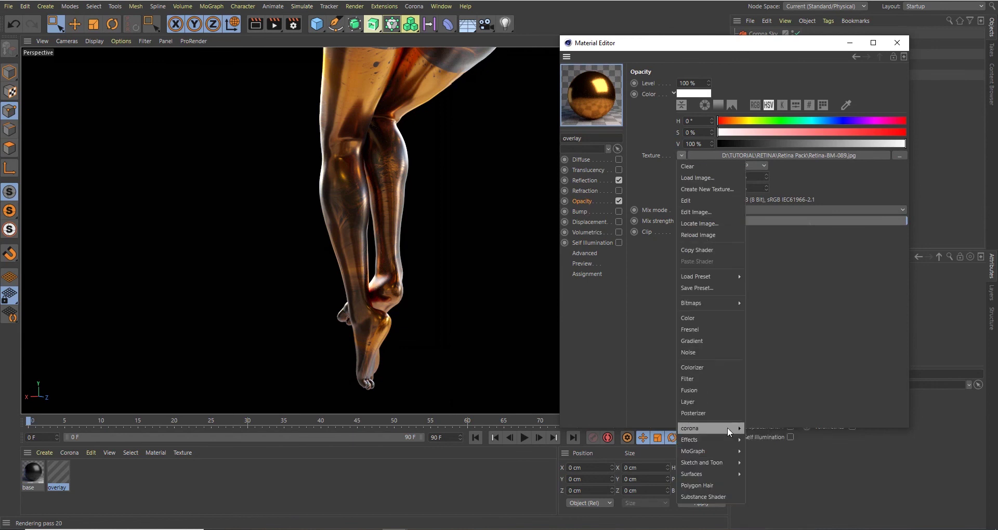
mouse_move(728, 427)
left_click(779, 498)
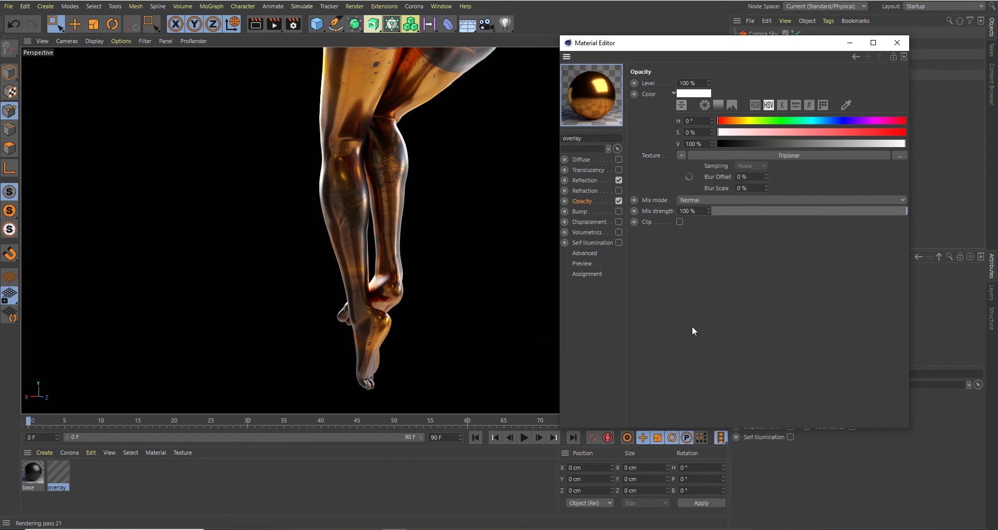
left_click_drag(830, 43, 840, 95)
left_click(692, 201)
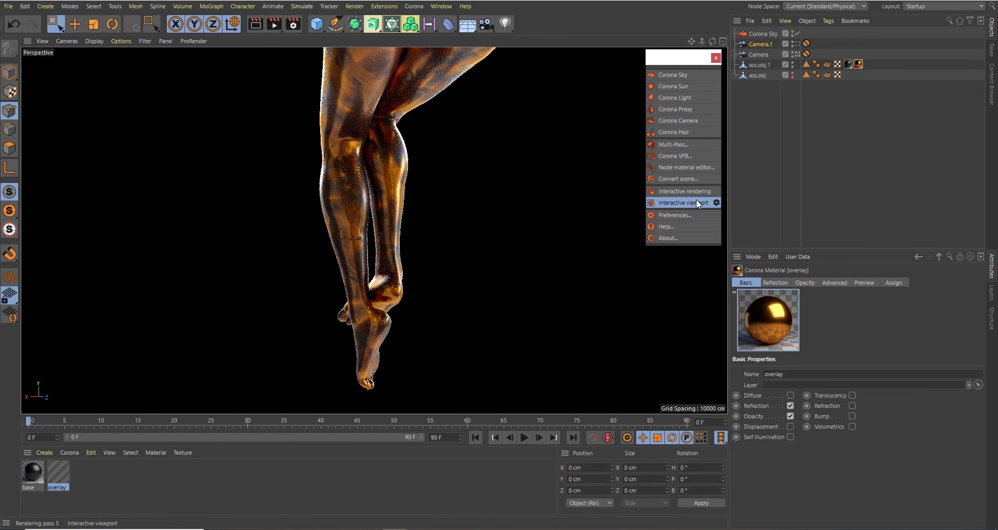
left_click(530, 134)
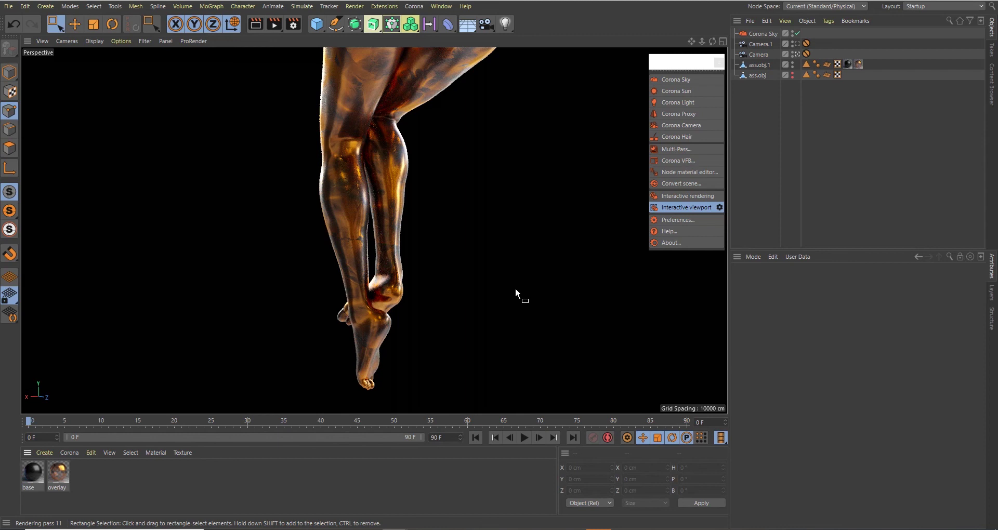
Step: Create a Corona Layered material and set base as its base material
left_click(68, 451)
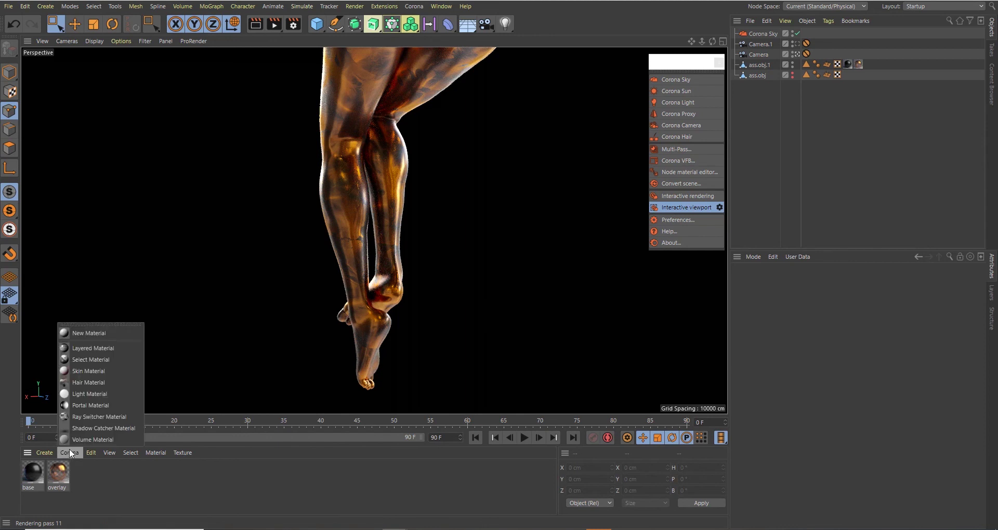
left_click(107, 348)
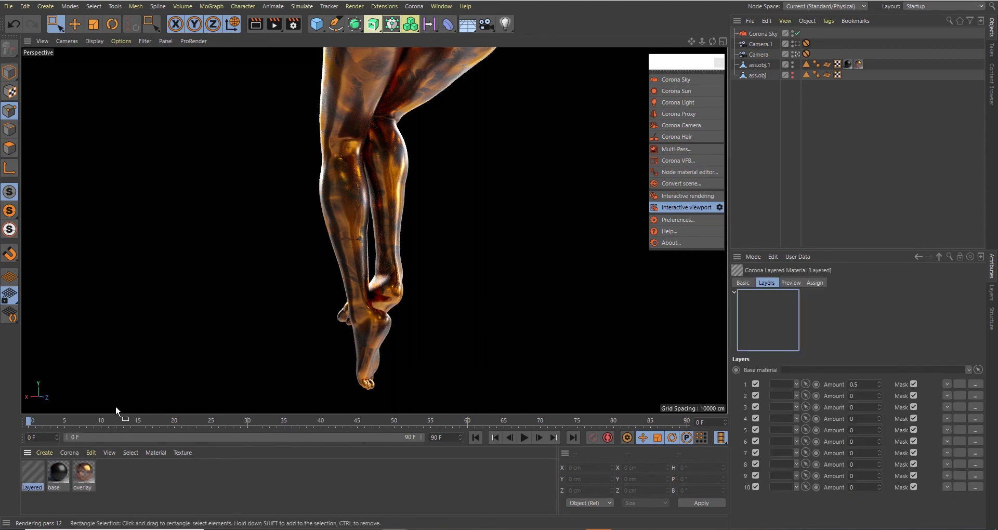
double_click(30, 474)
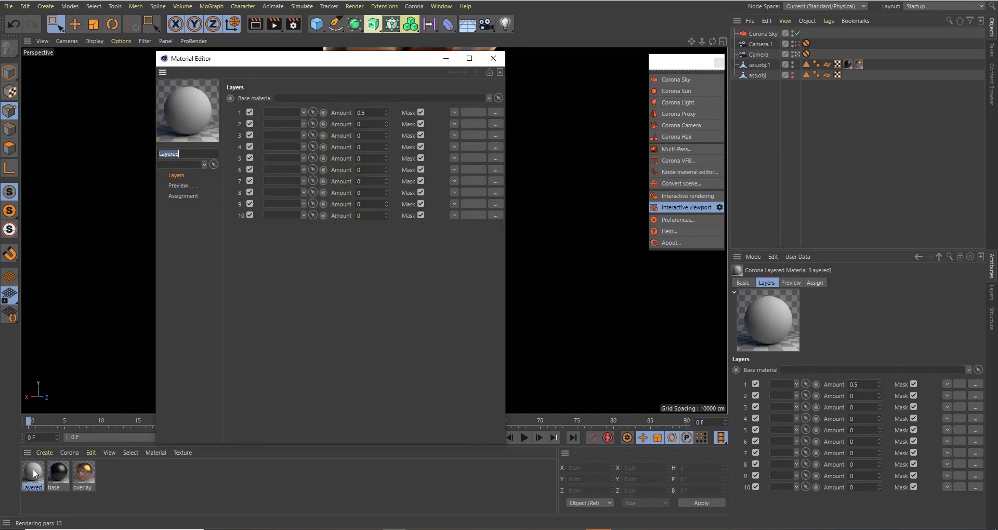
left_click(493, 58)
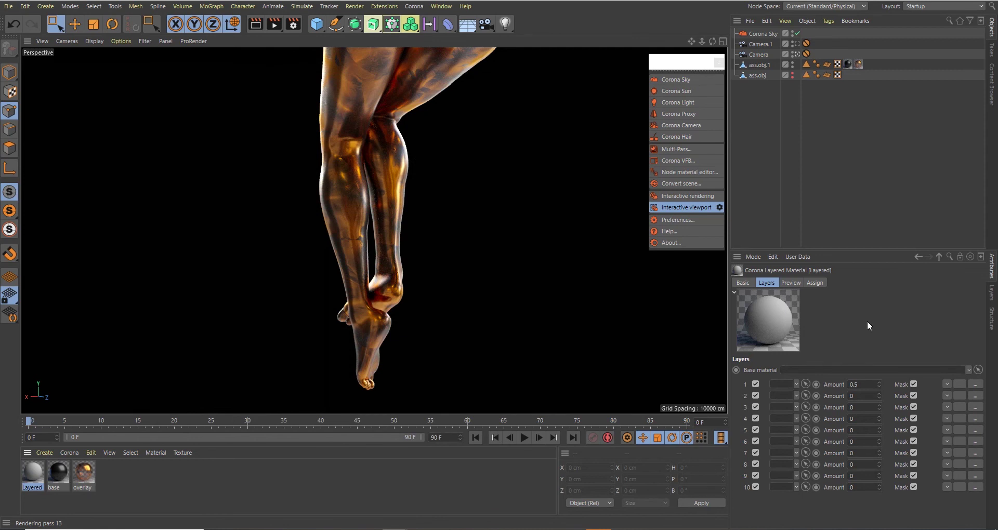
left_click_drag(58, 473, 795, 371)
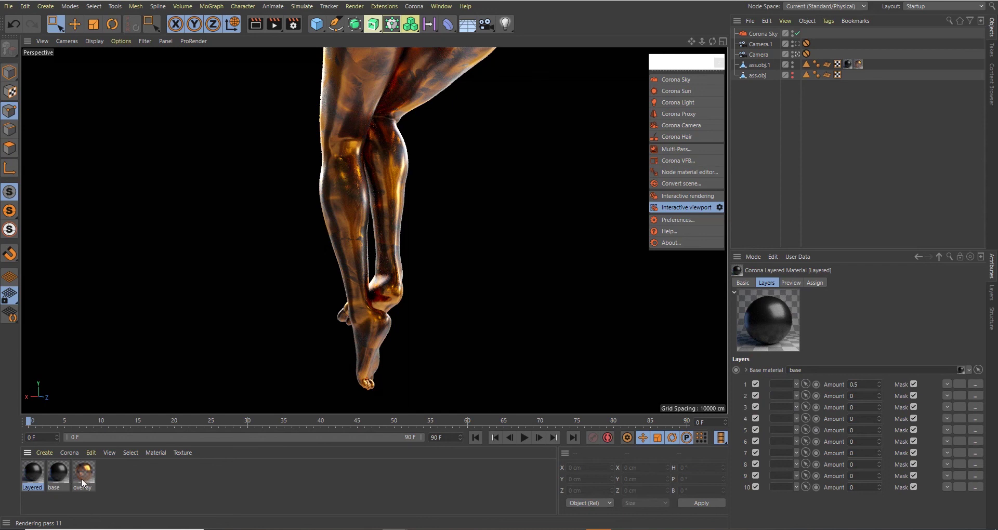
Step: Duplicate overlay as overlay.1 and turn off its opacity
left_click_drag(123, 473, 122, 474, "ctrl")
double_click(112, 474)
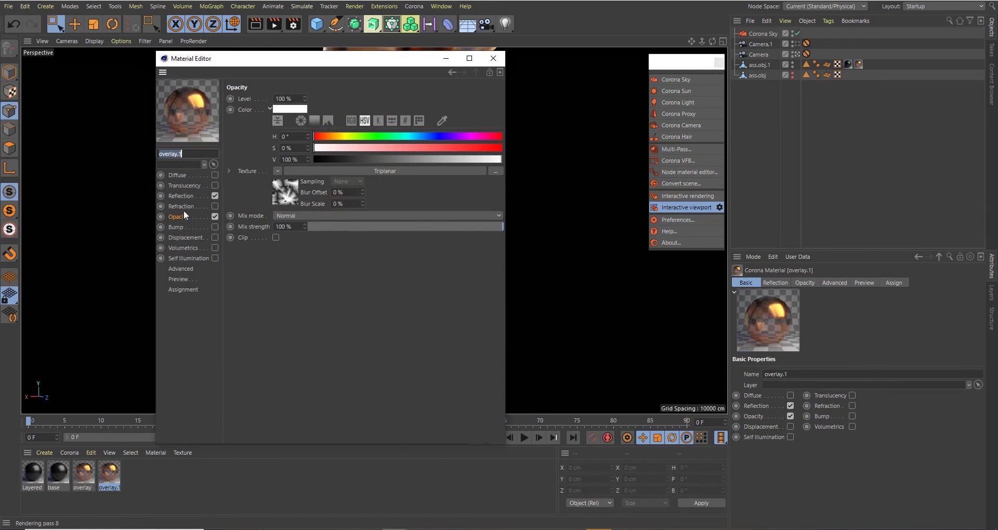
left_click(215, 217)
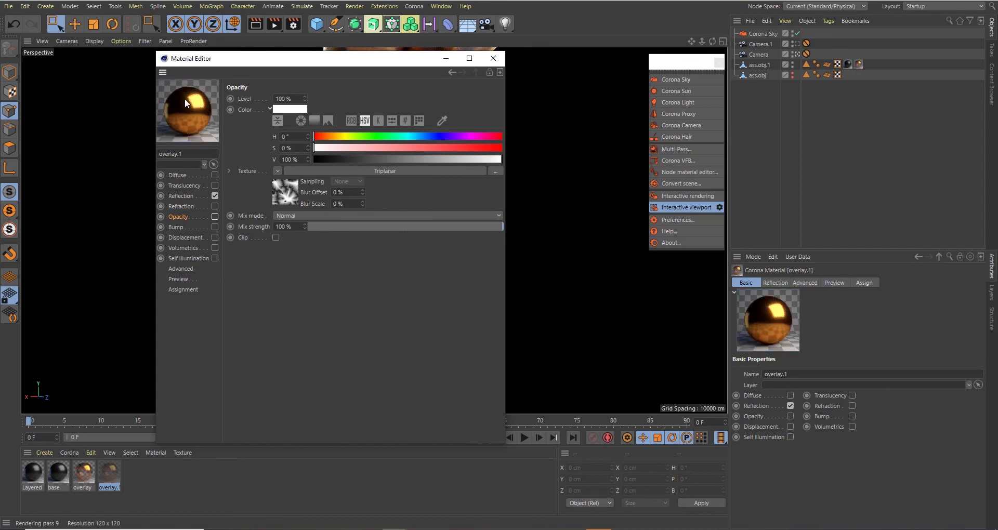
left_click(26, 479)
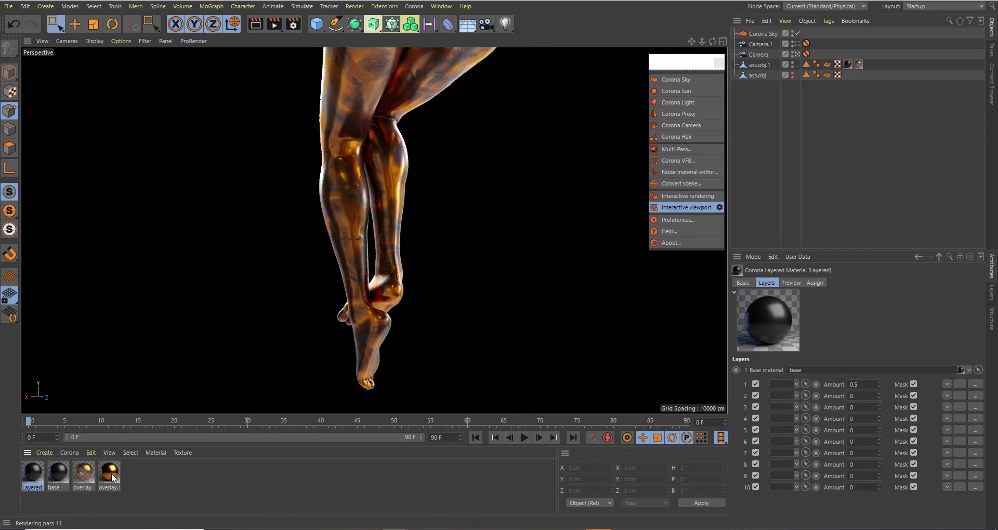
Step: Put overlay.1 in Layer 1 masked by uncopied Retina-BM-018, then select ass.obj.1's material tags
left_click_drag(112, 478, 778, 387)
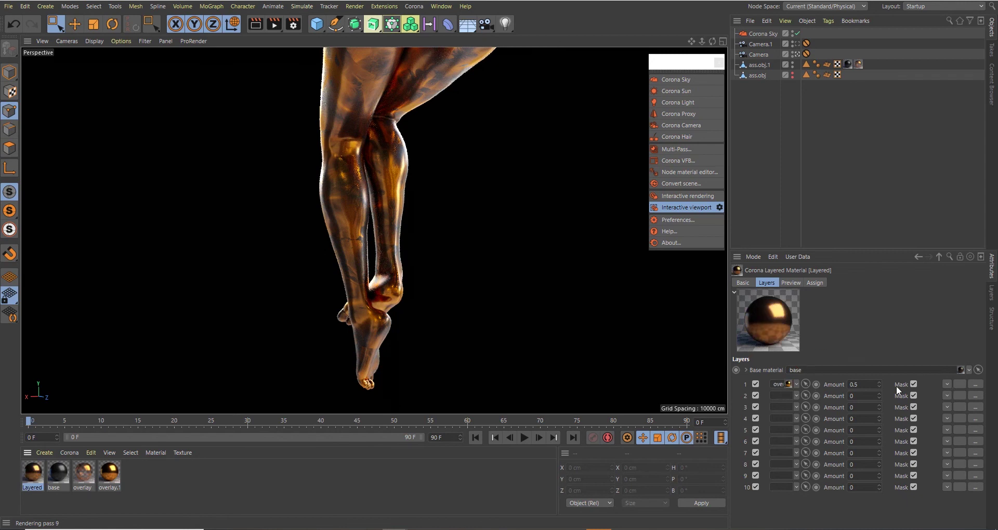
left_click(960, 385)
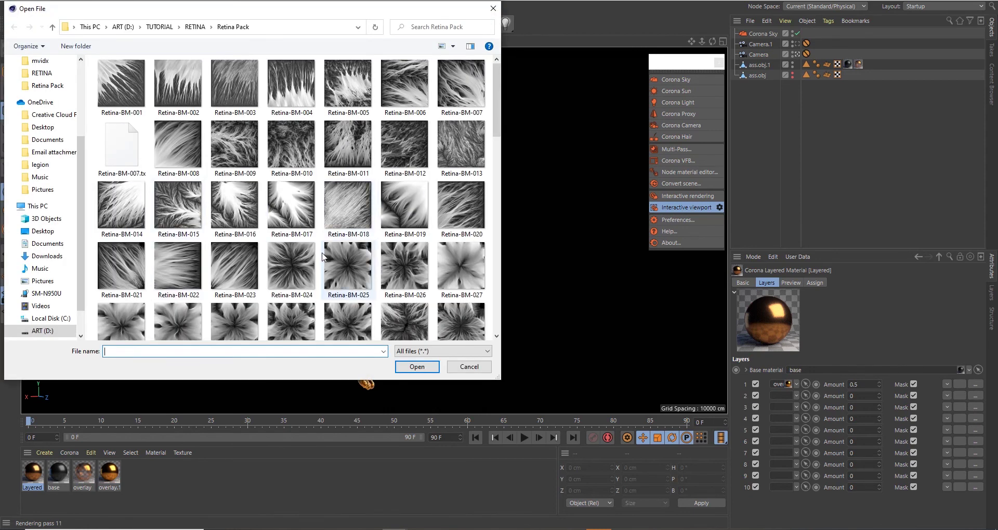
double_click(346, 211)
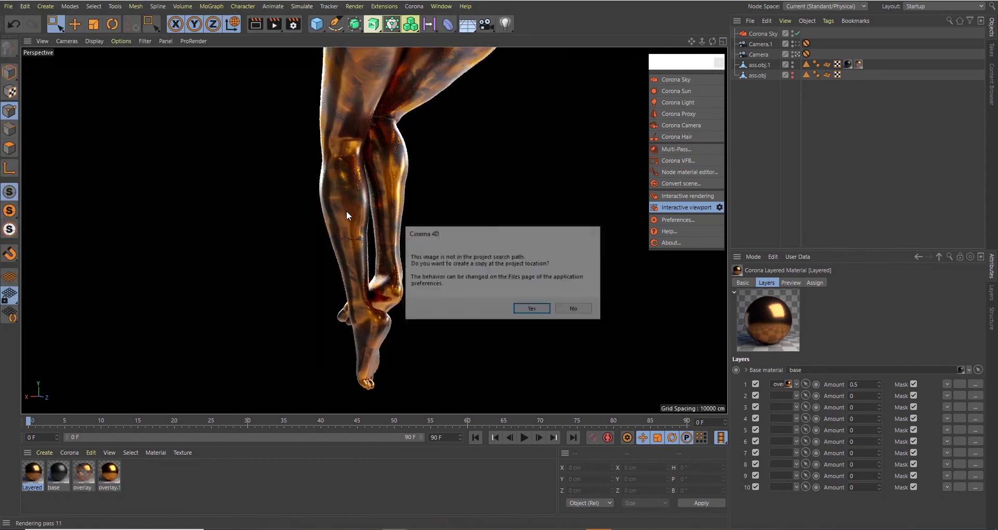
left_click(580, 309)
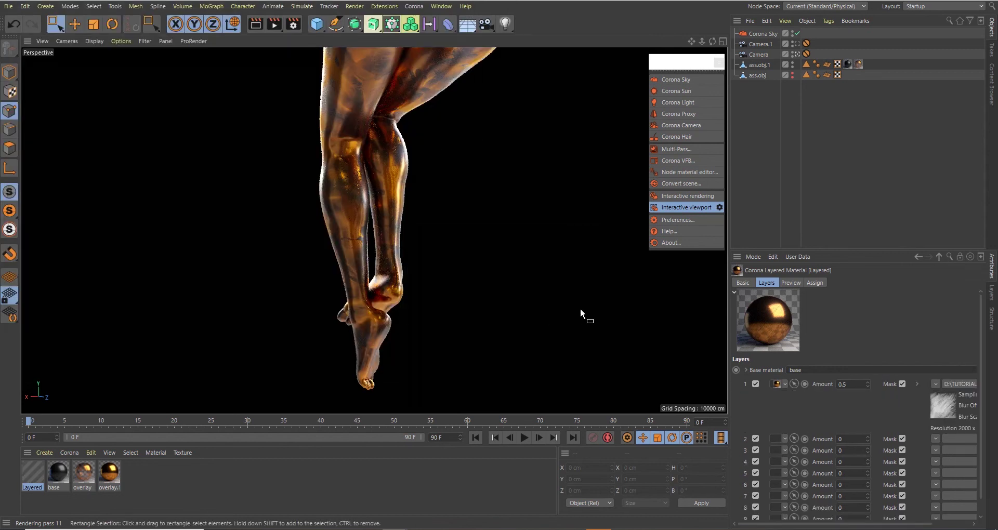
left_click(863, 66)
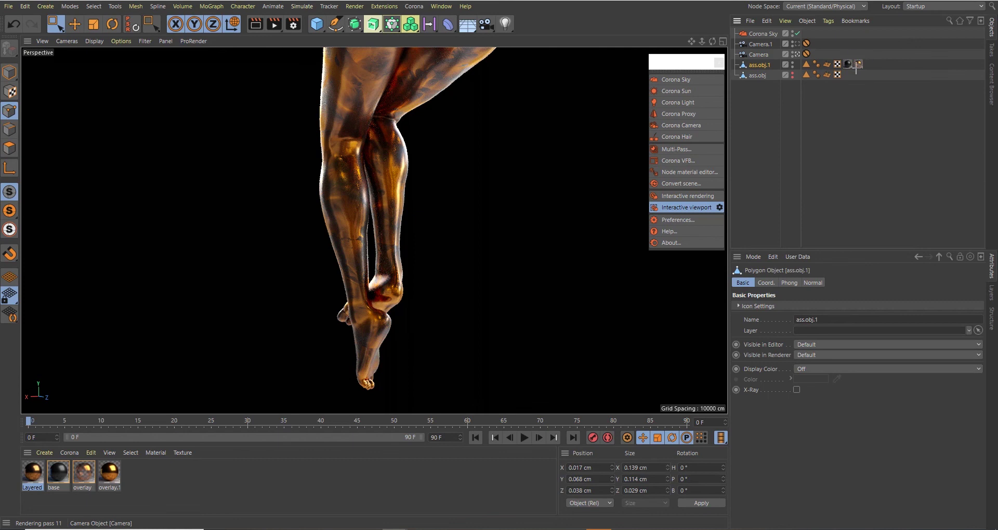
left_click_drag(870, 52, 846, 83)
Step: Delete ass.obj.1's old material tags, apply the Layered material to the legs, and paste overlay.2
key("Delete")
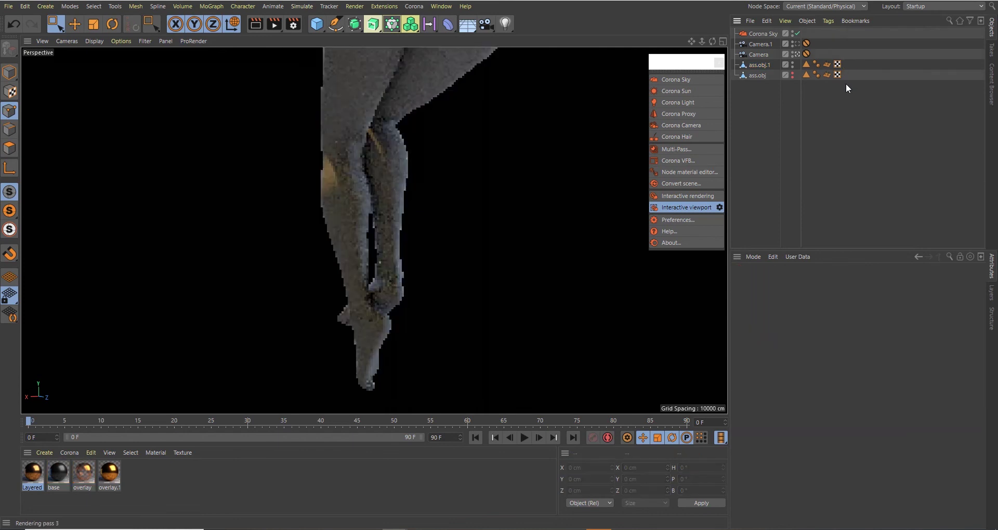
left_click_drag(31, 480, 389, 51)
left_click_drag(354, 107, 355, 106)
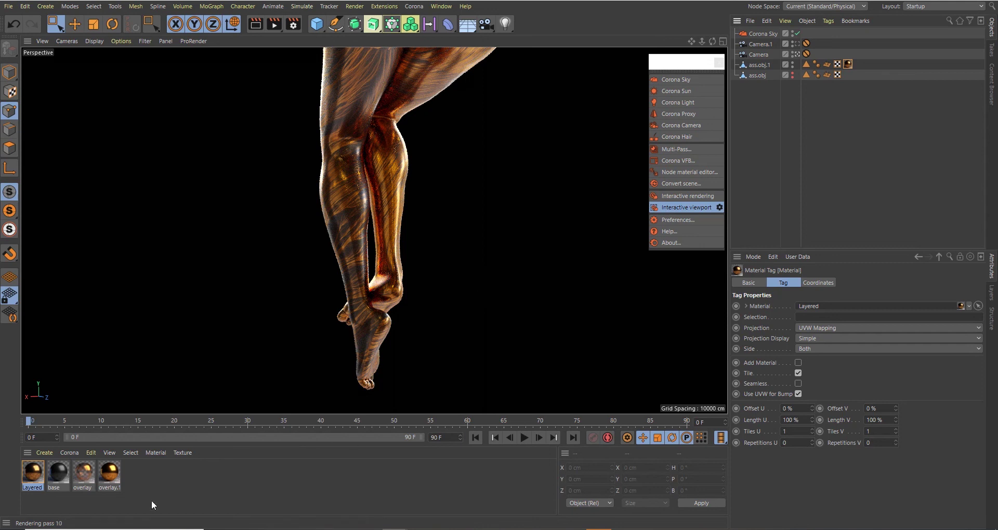
key("ctrl+v")
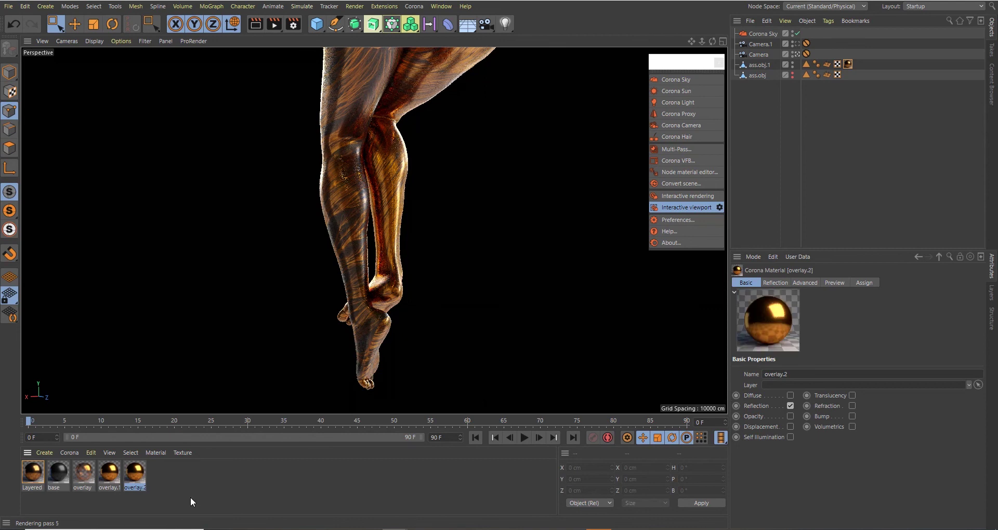
Step: Drop overlay.2's reflection colour saturation to 0% so it reflects white silver
double_click(142, 477)
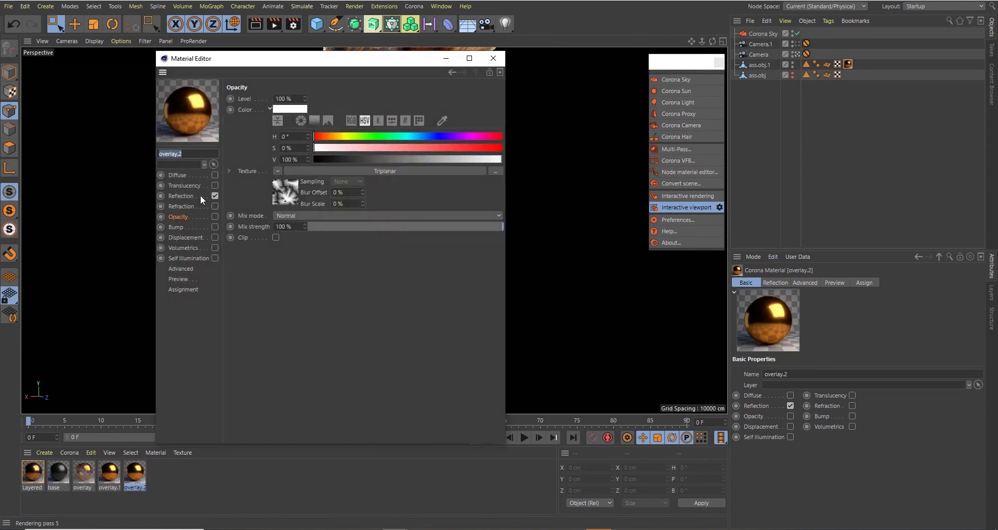
left_click(183, 196)
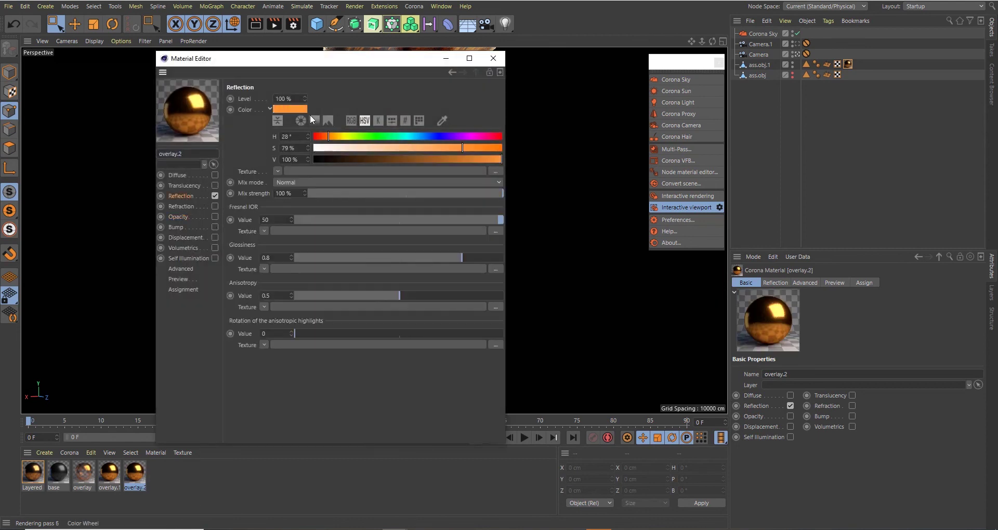
mouse_move(308, 148)
left_mouse_down()
mouse_move(298, 151)
mouse_move(310, 151)
left_mouse_up()
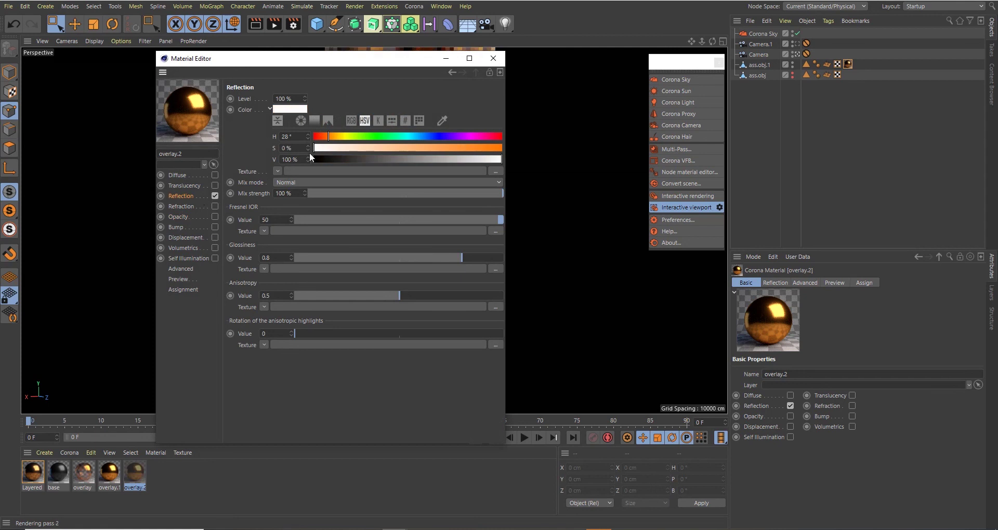
left_click(493, 61)
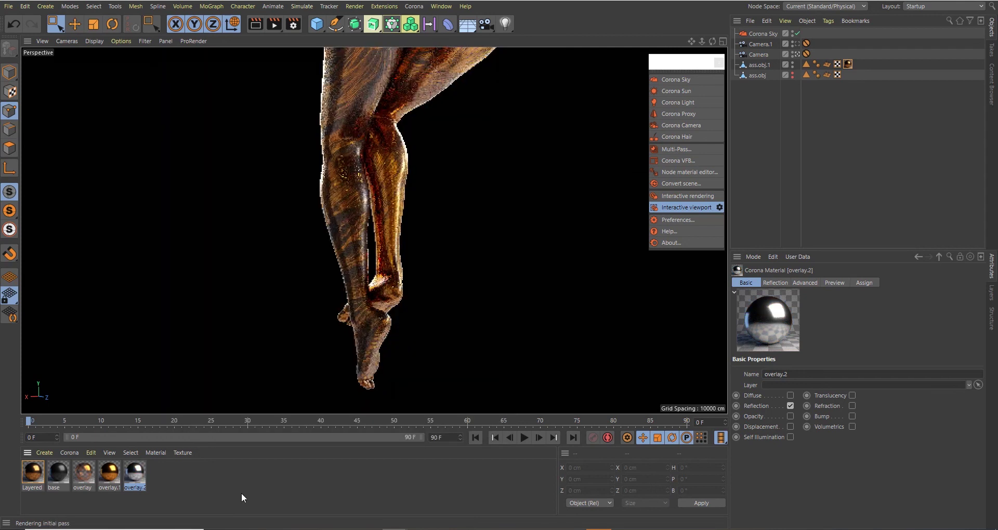
left_click(39, 476)
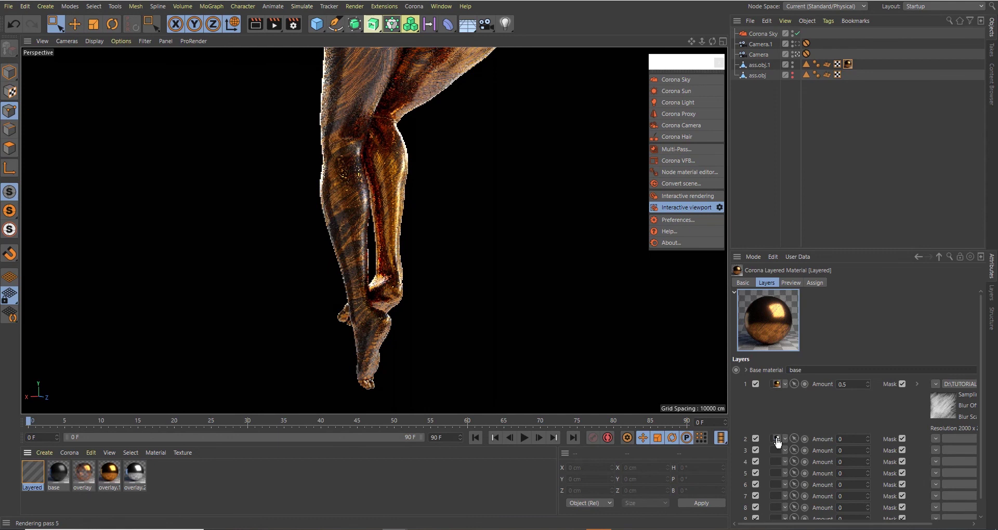
Step: Load Retina-BM-109 as layer 2's mask texture without copying it into the project
left_click(961, 437)
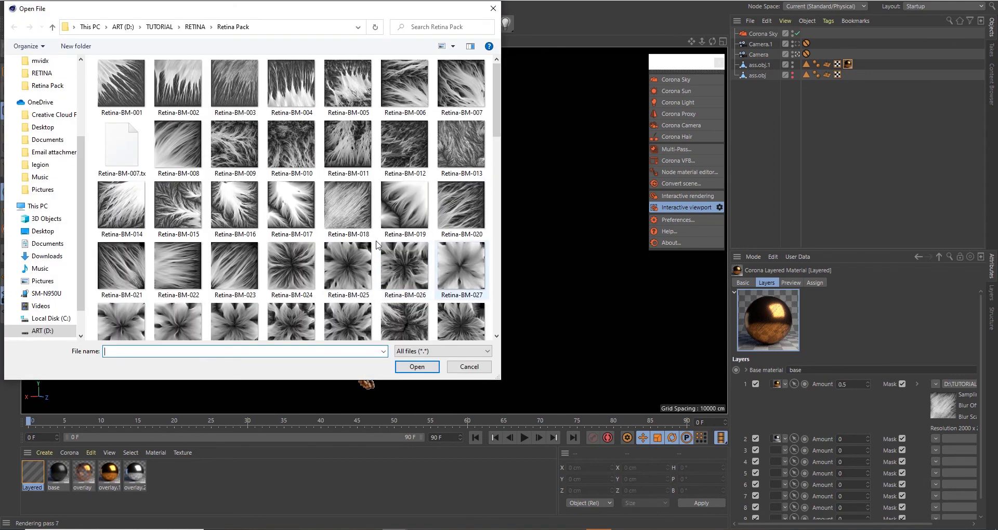
scroll(316, 247, "down", 8)
scroll(319, 248, "down", 4)
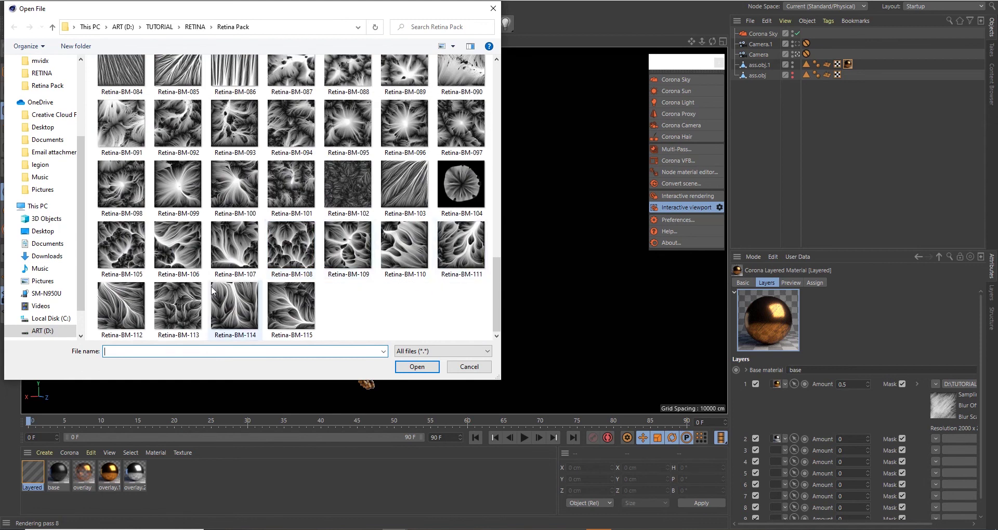
double_click(348, 246)
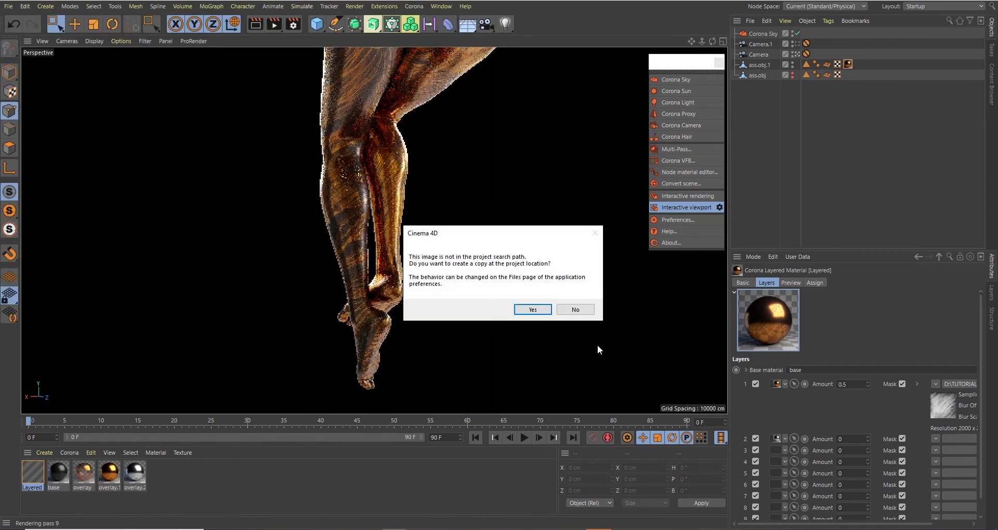
left_click(576, 310)
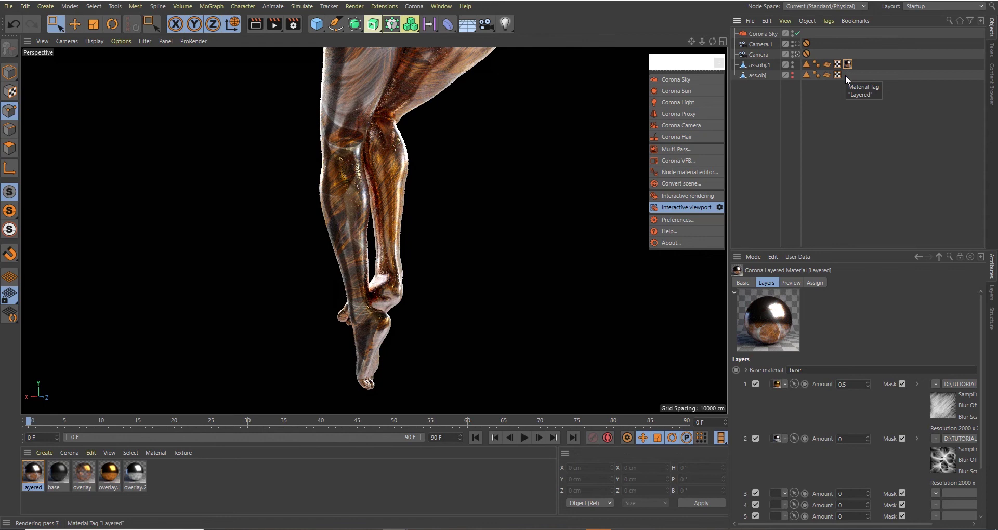
left_click_drag(846, 73, 181, 517)
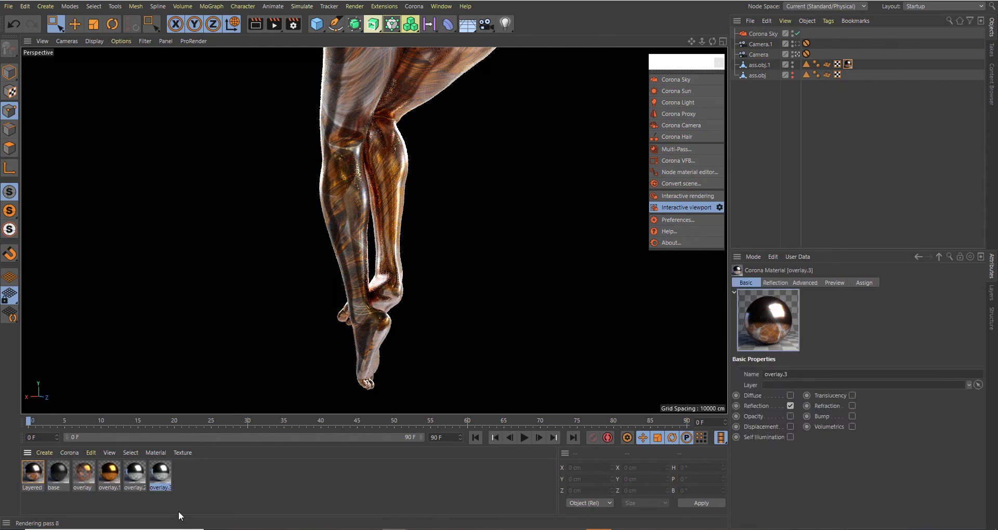